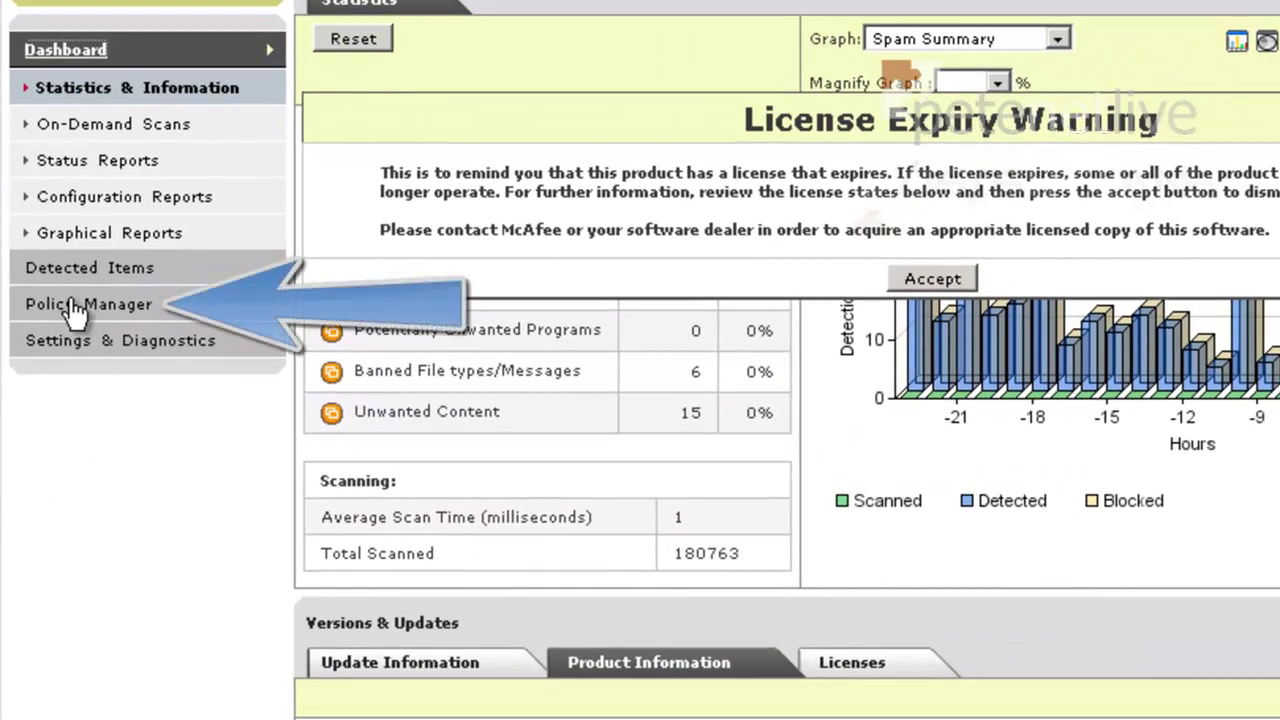
Go to Policy Manager > Shared Resources to reach the content Filter Rules page
{"action": "left_click", "coordinate": [75, 306]}
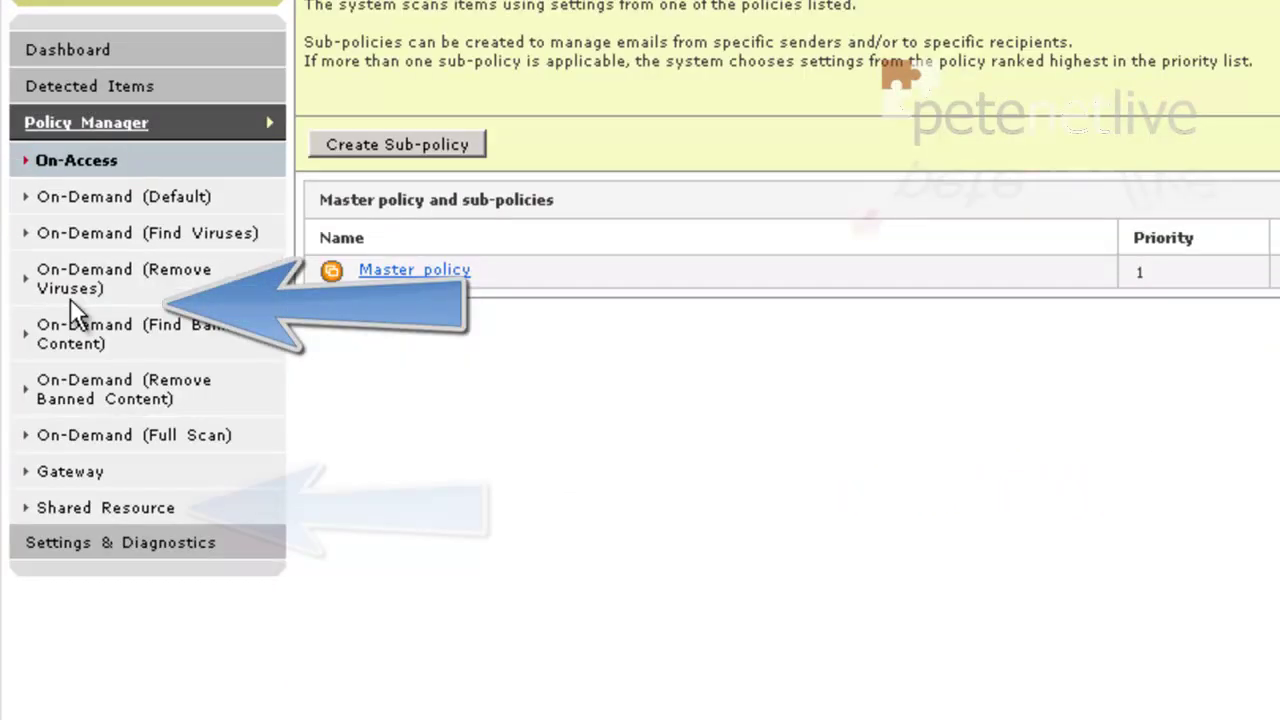
{"action": "left_click", "coordinate": [94, 506]}
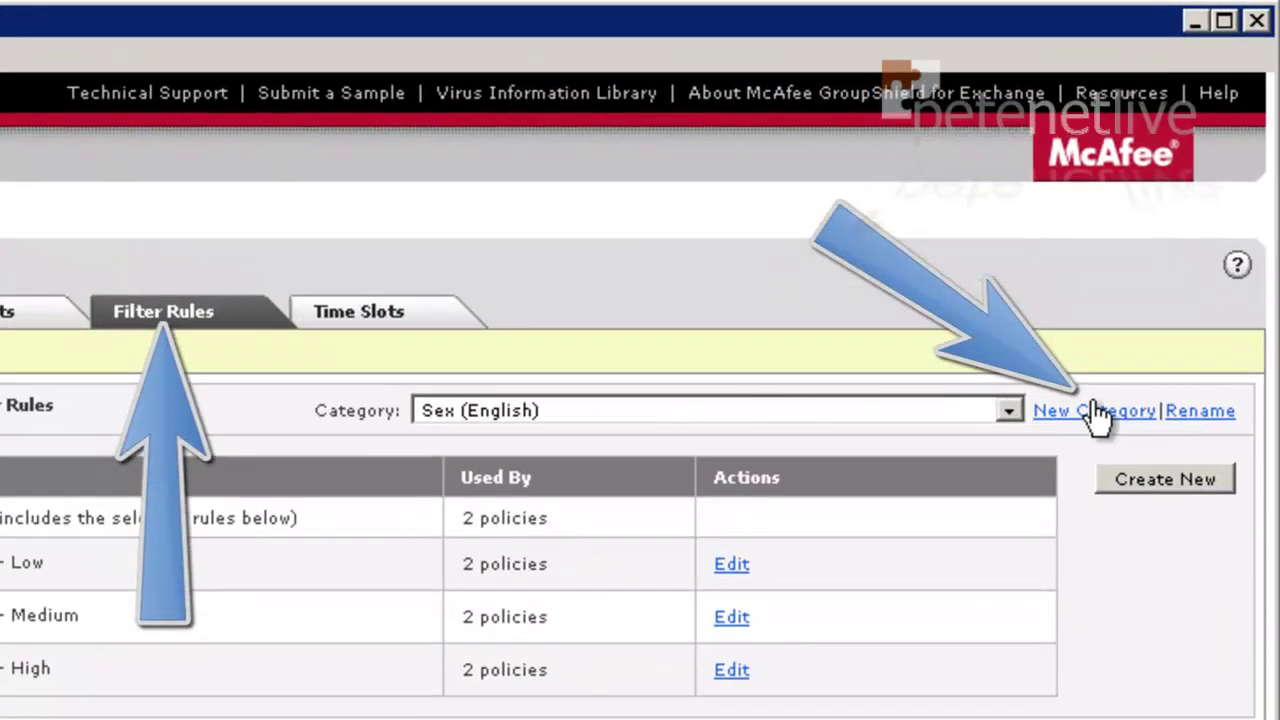
Create a content scanner category named 'Blocked Words', correcting the capital L before confirming
{"action": "left_click", "coordinate": [1098, 412]}
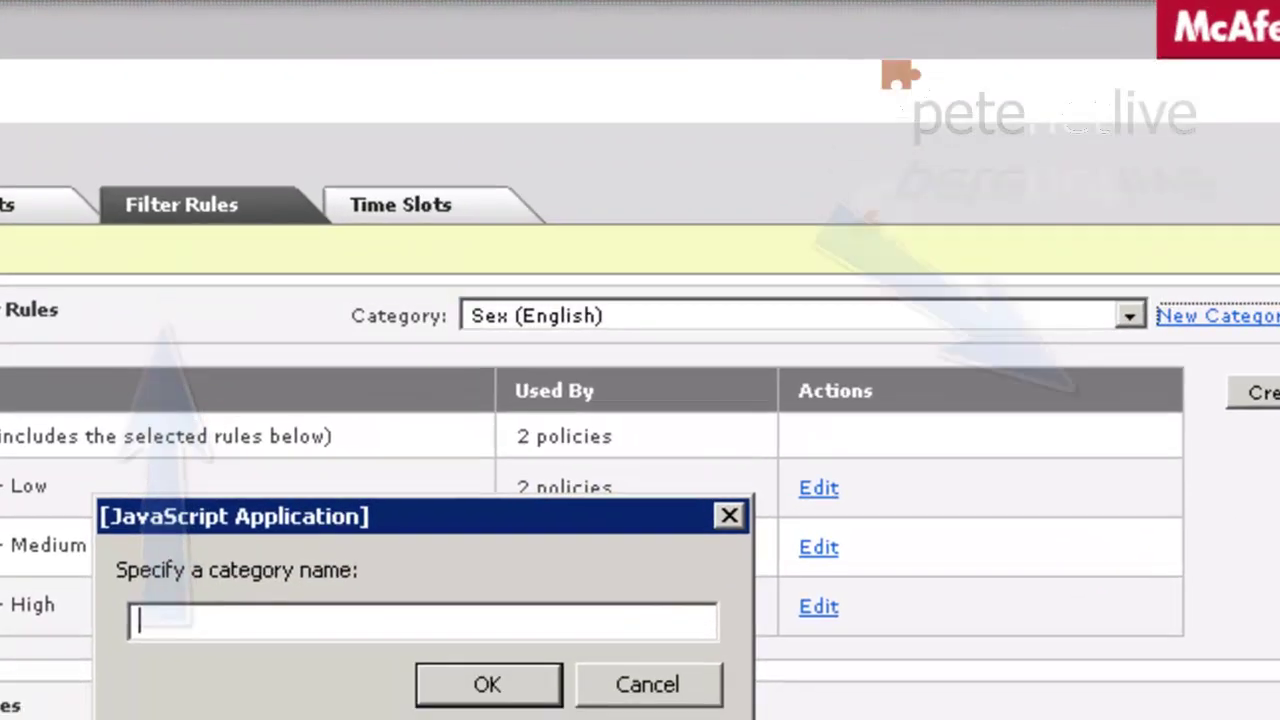
{"action": "type", "text": "BLo"}
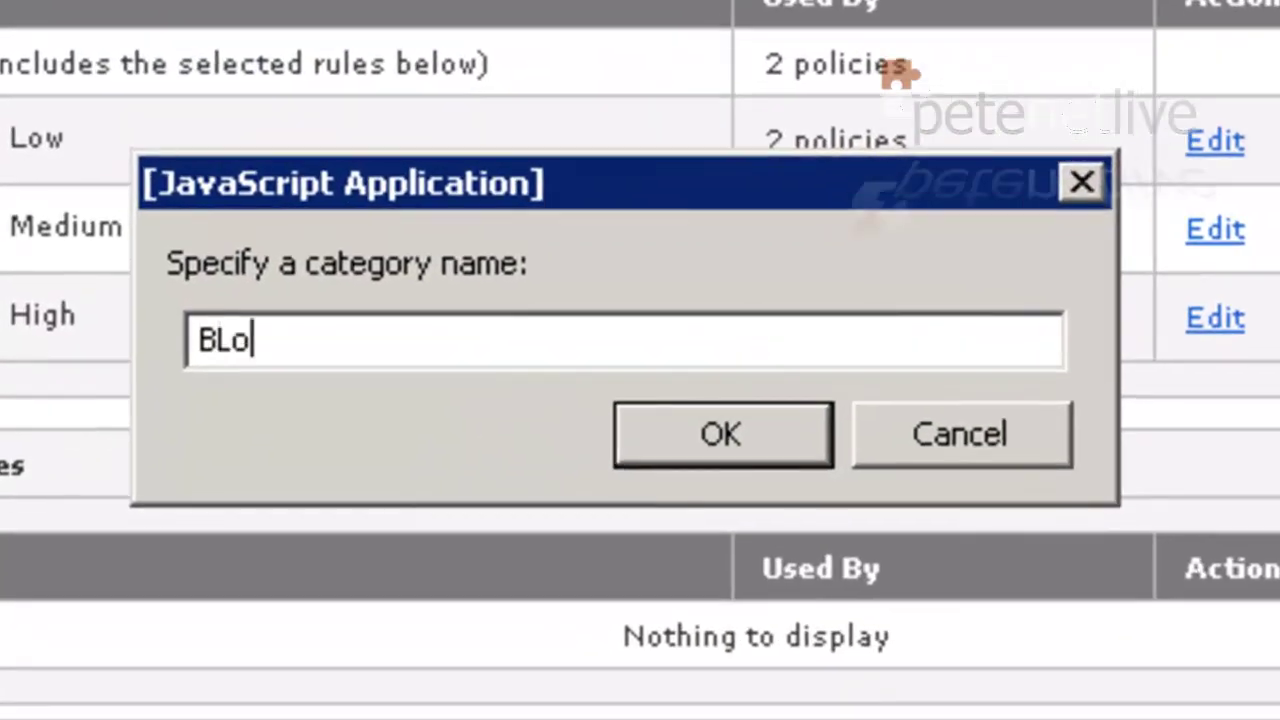
{"action": "type", "text": "cked Words"}
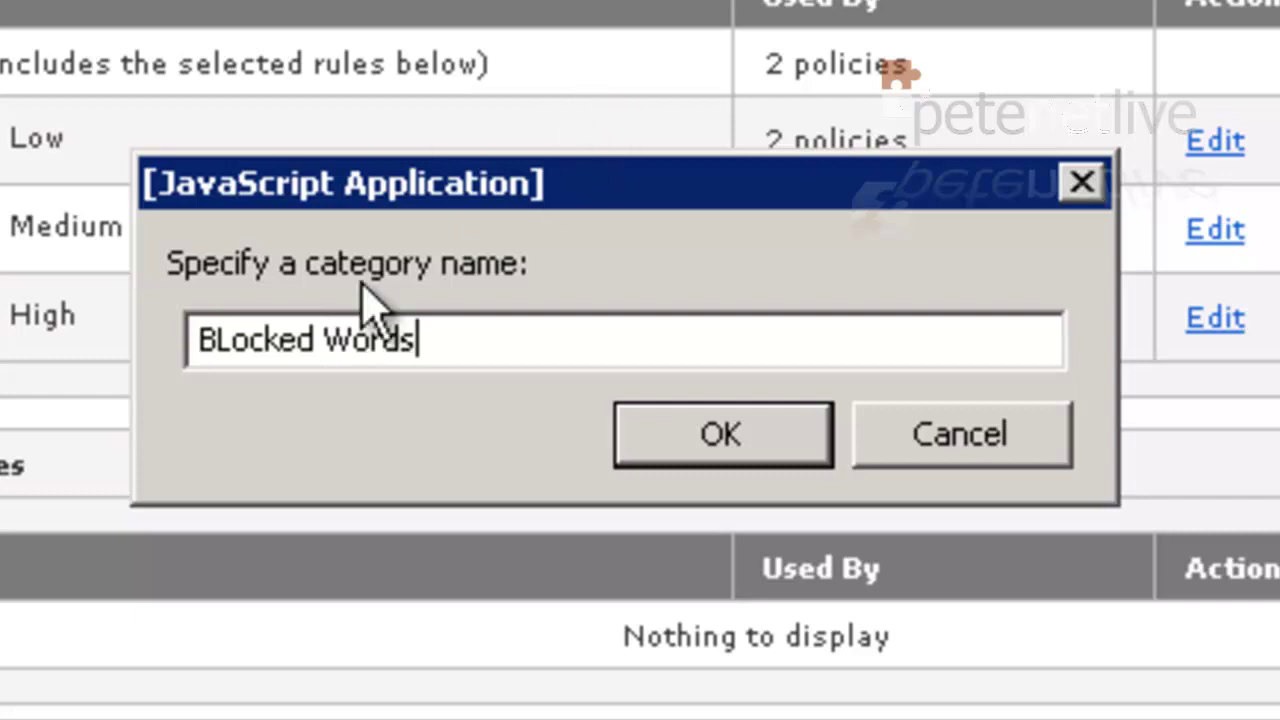
{"action": "left_click", "coordinate": [226, 342]}
{"action": "key", "text": "BackSpace"}
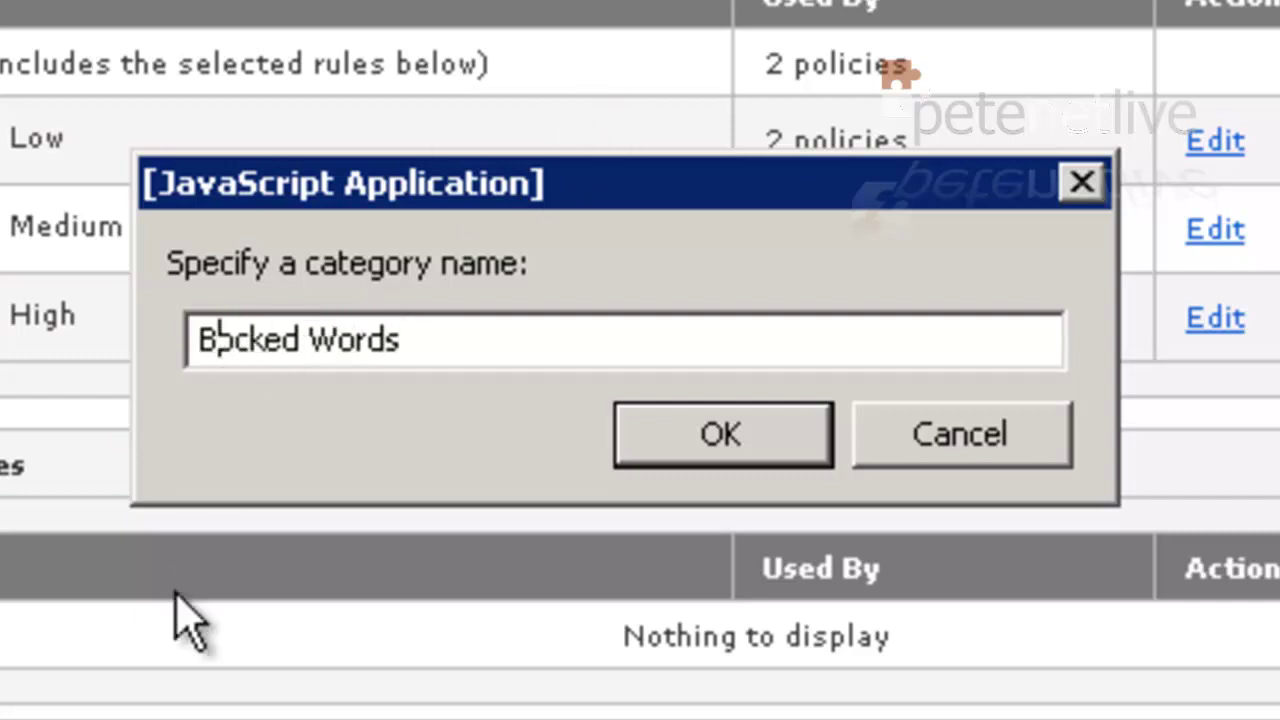
{"action": "type", "text": "l"}
{"action": "left_click", "coordinate": [438, 330]}
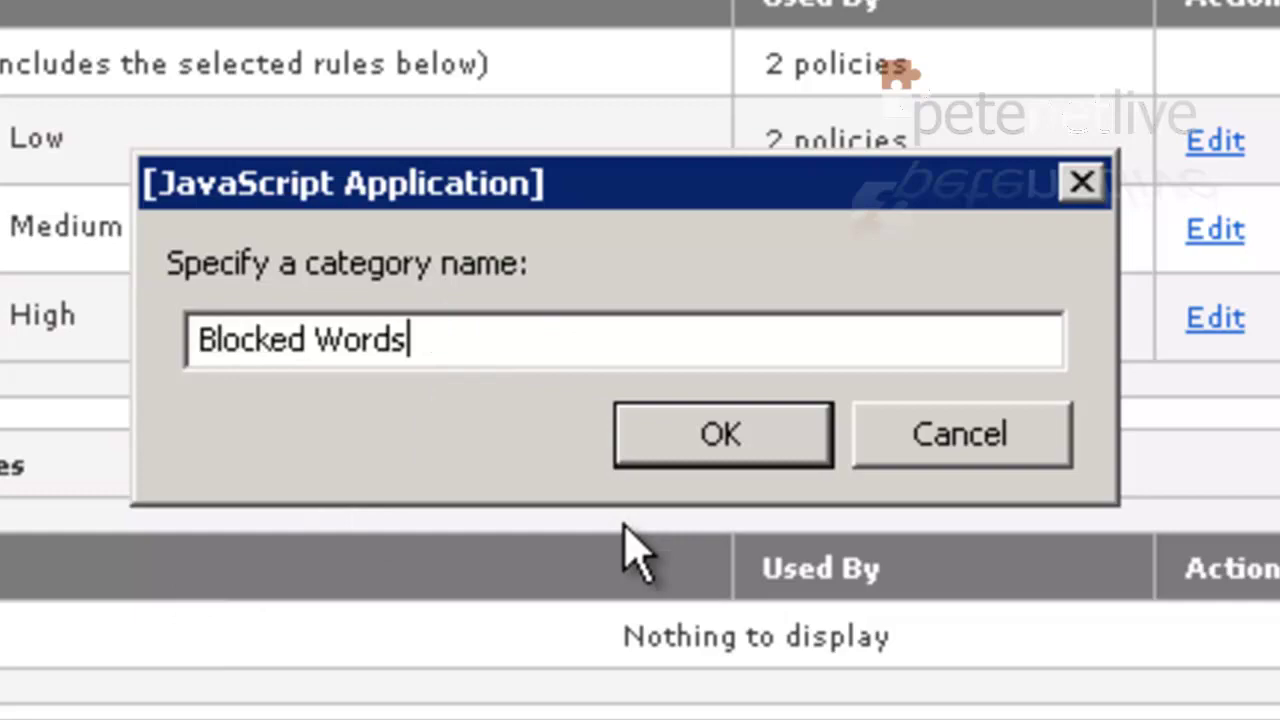
{"action": "left_click", "coordinate": [718, 440]}
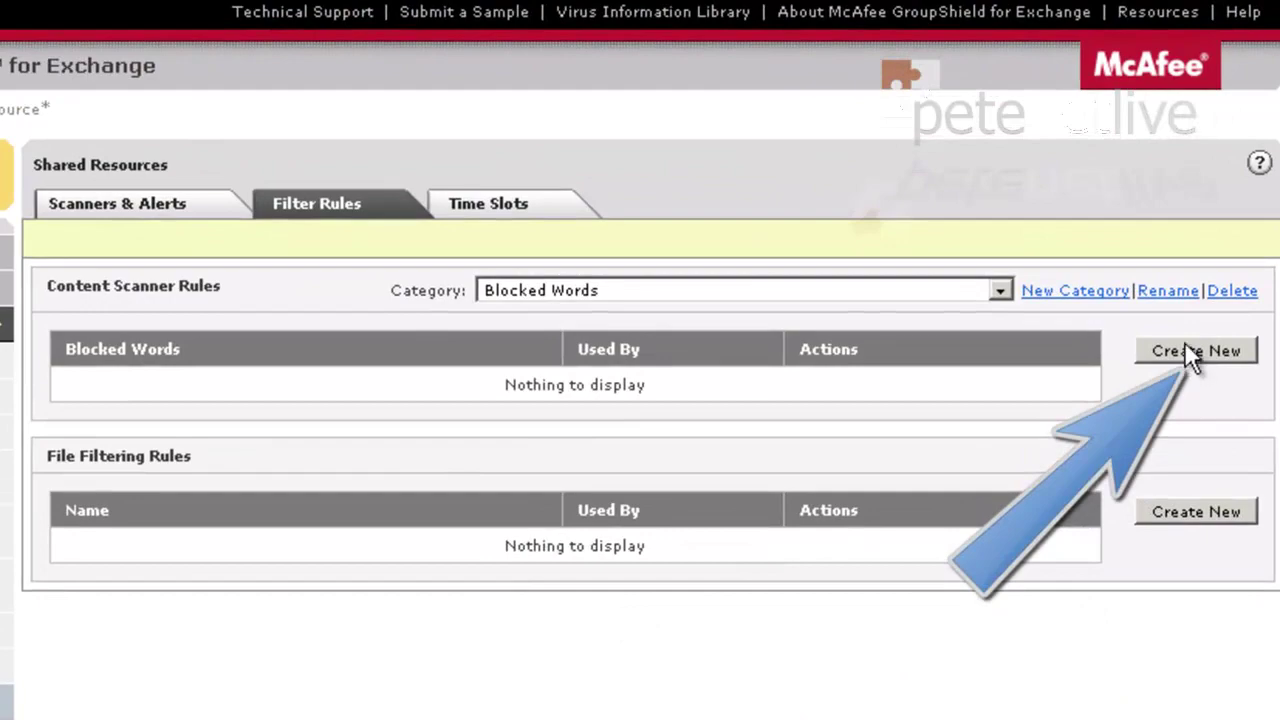
Start a new rule named 'Blocked Keywords' with the description 'Words to be blocked'
{"action": "left_click", "coordinate": [1183, 353]}
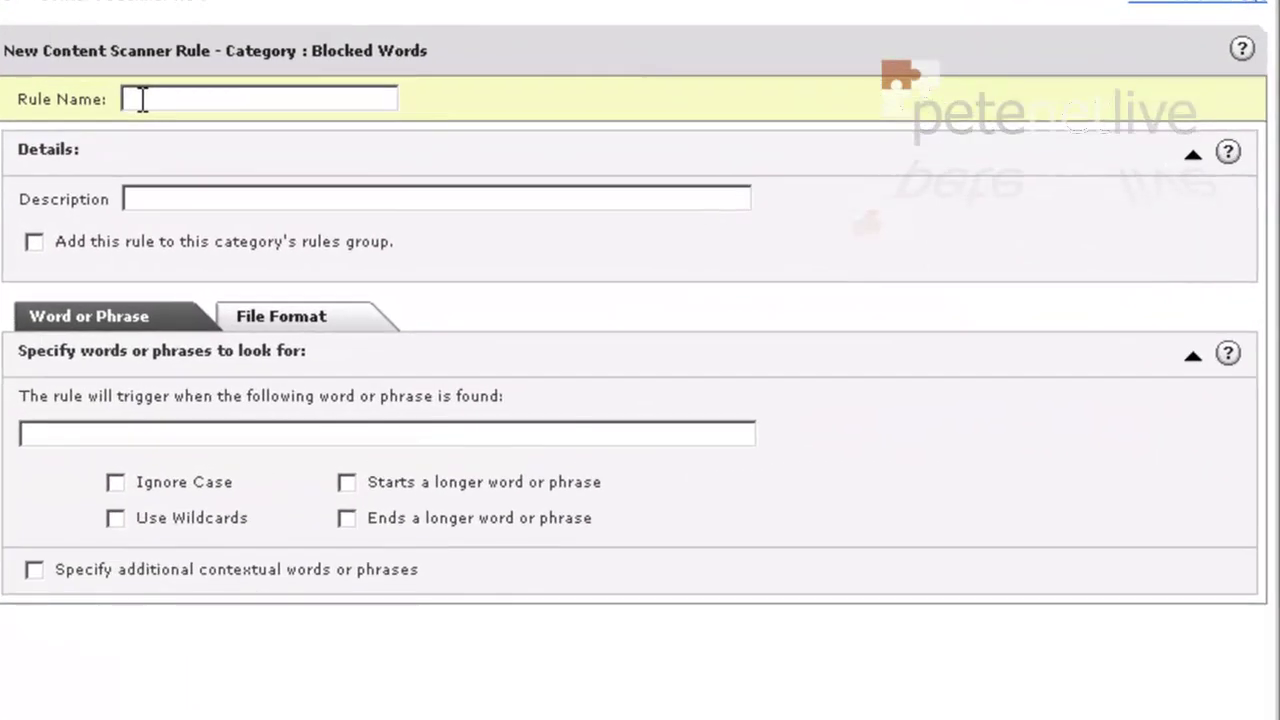
{"action": "type", "text": "Blocked"}
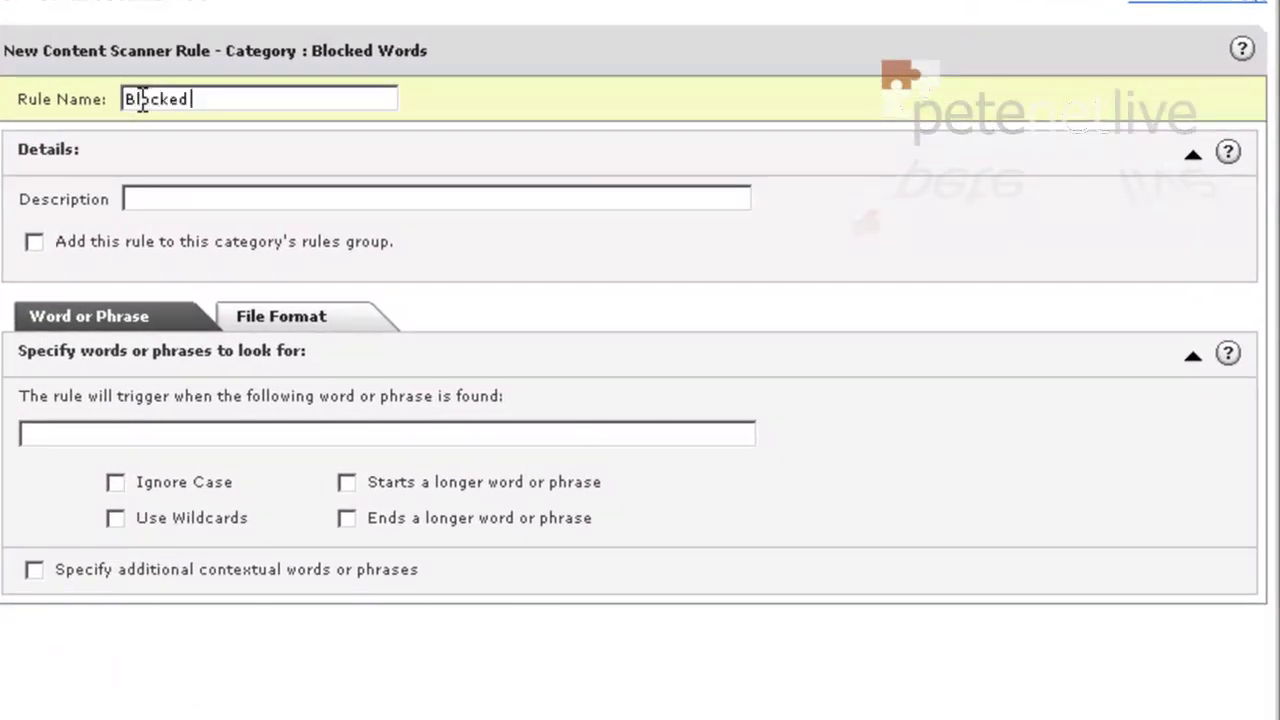
{"action": "type", "text": " Keywords"}
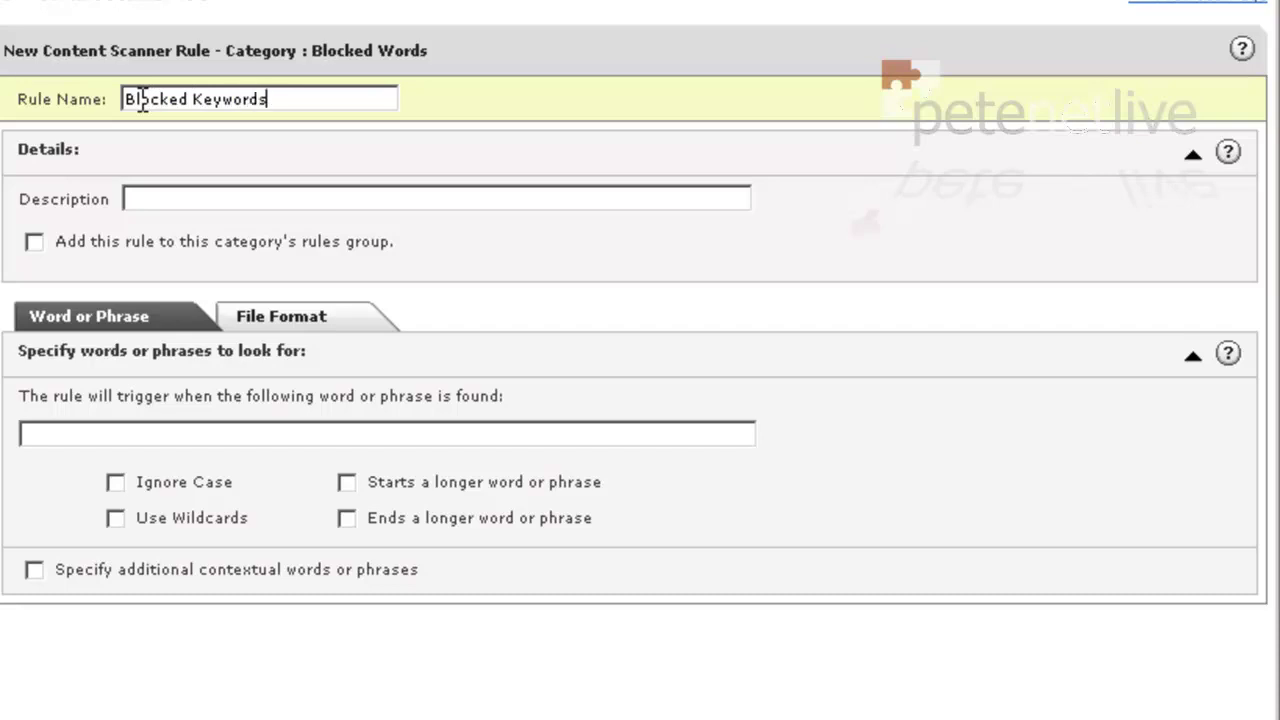
{"action": "left_click", "coordinate": [149, 200]}
{"action": "type", "text": "Words to be "}
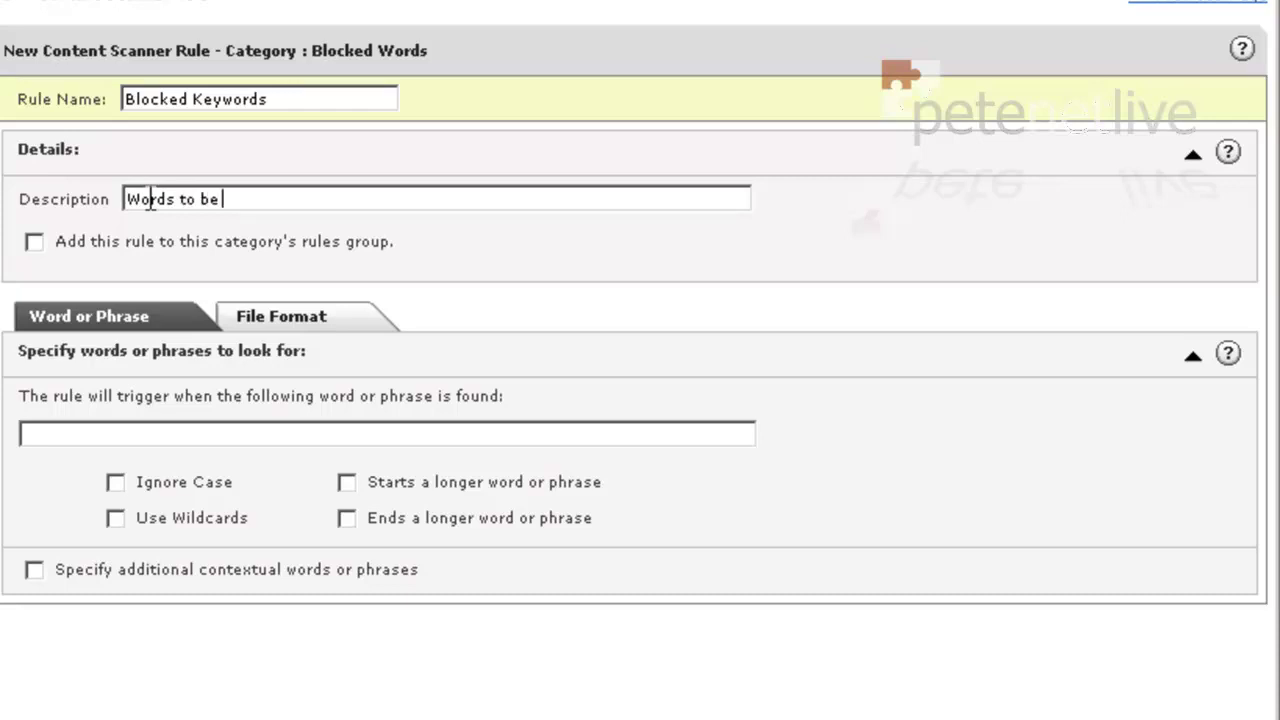
{"action": "type", "text": "blocked"}
Add the rule to the category's rules group and make it trigger on 'kajagoogoo', ignoring case
{"action": "left_click", "coordinate": [35, 245]}
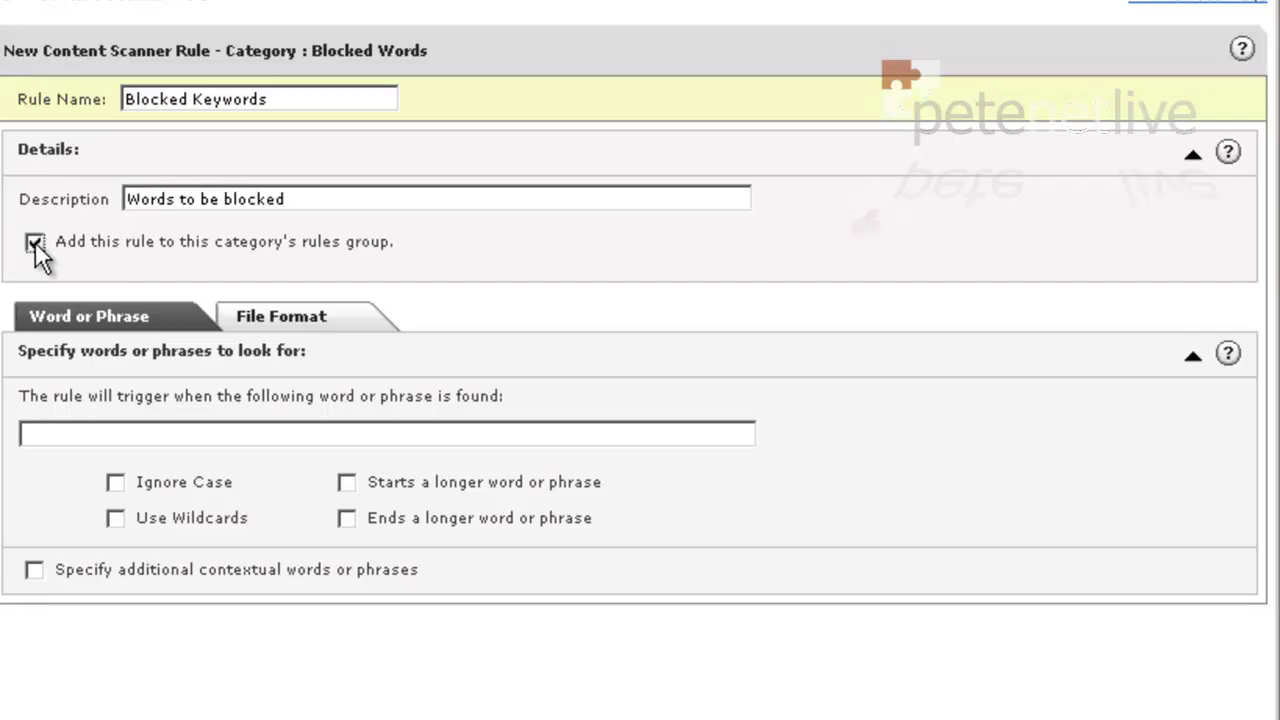
{"action": "left_click", "coordinate": [55, 431]}
{"action": "type", "text": "kajagoogoo"}
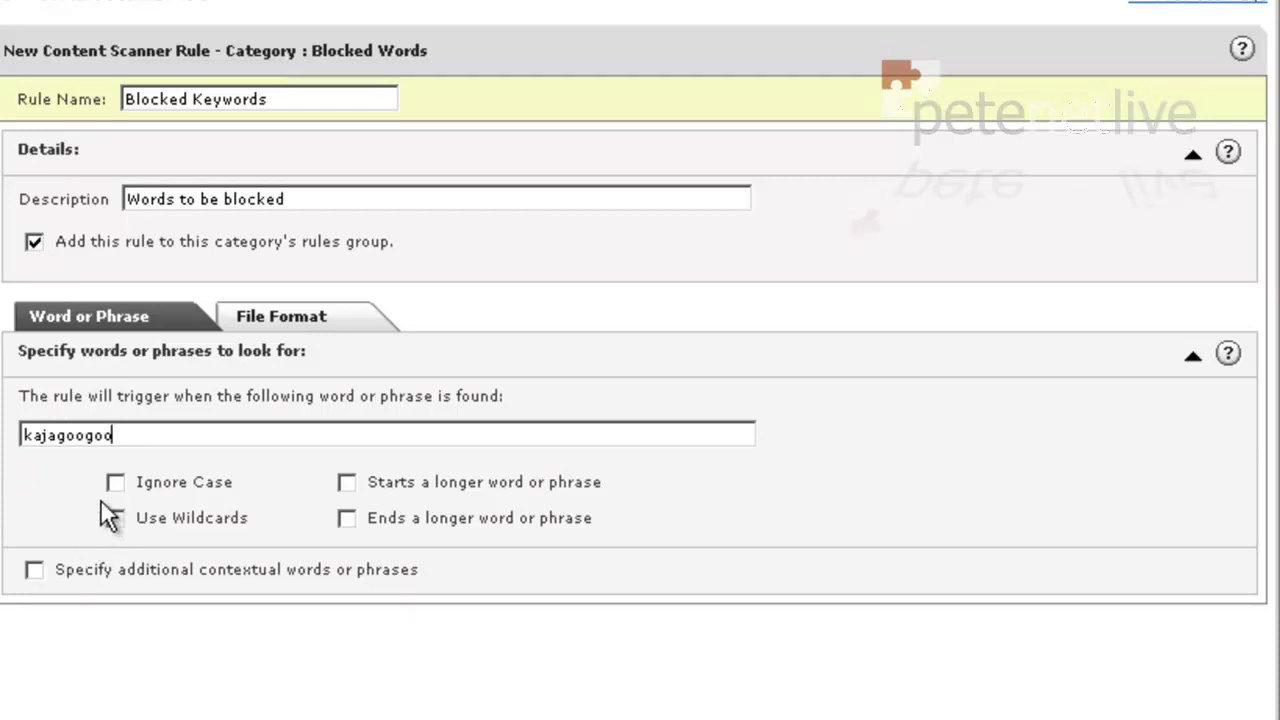
{"action": "left_click", "coordinate": [116, 482]}
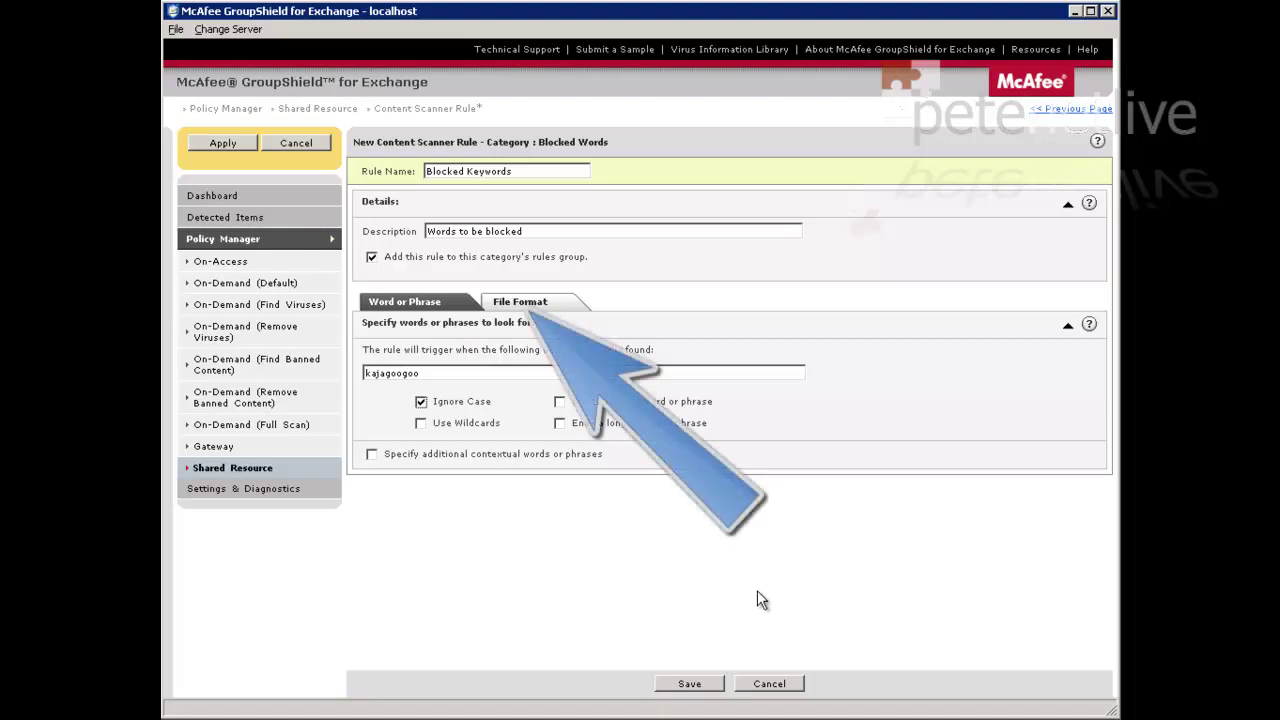
Limit the rule's file formats to all parts of E-Mail messages, then save and apply it
{"action": "left_click", "coordinate": [505, 300]}
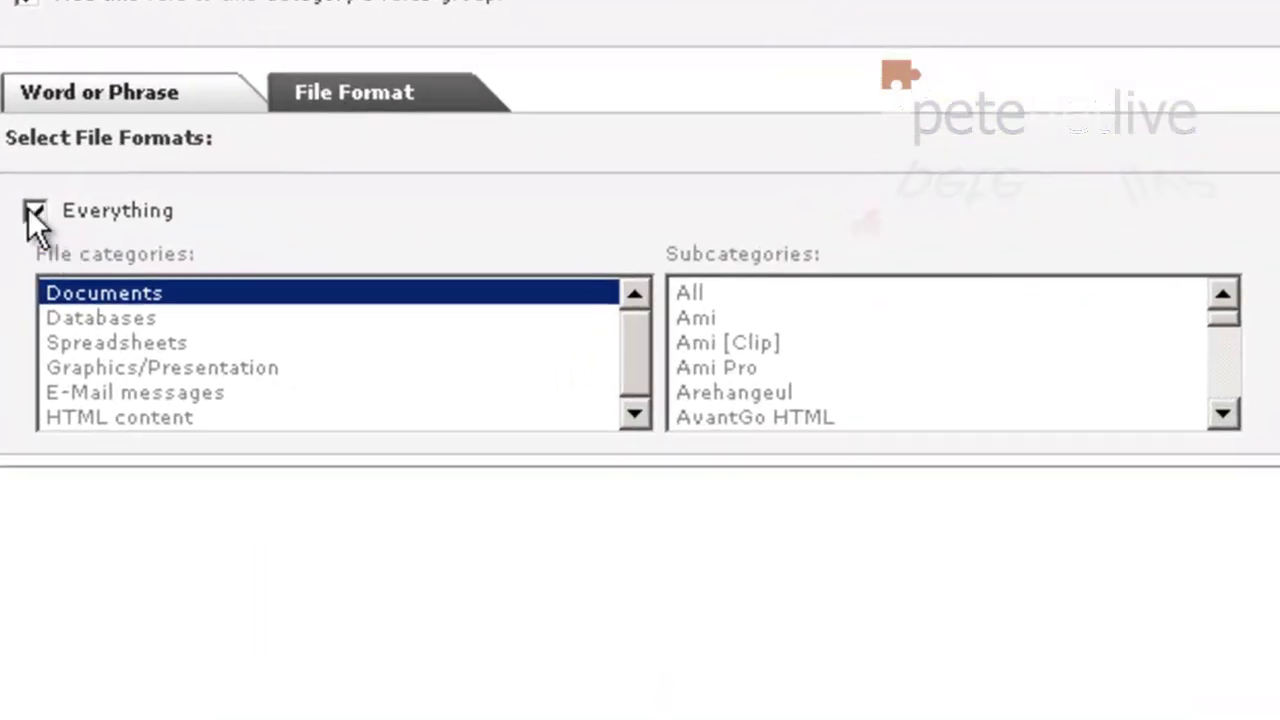
{"action": "left_click", "coordinate": [33, 211]}
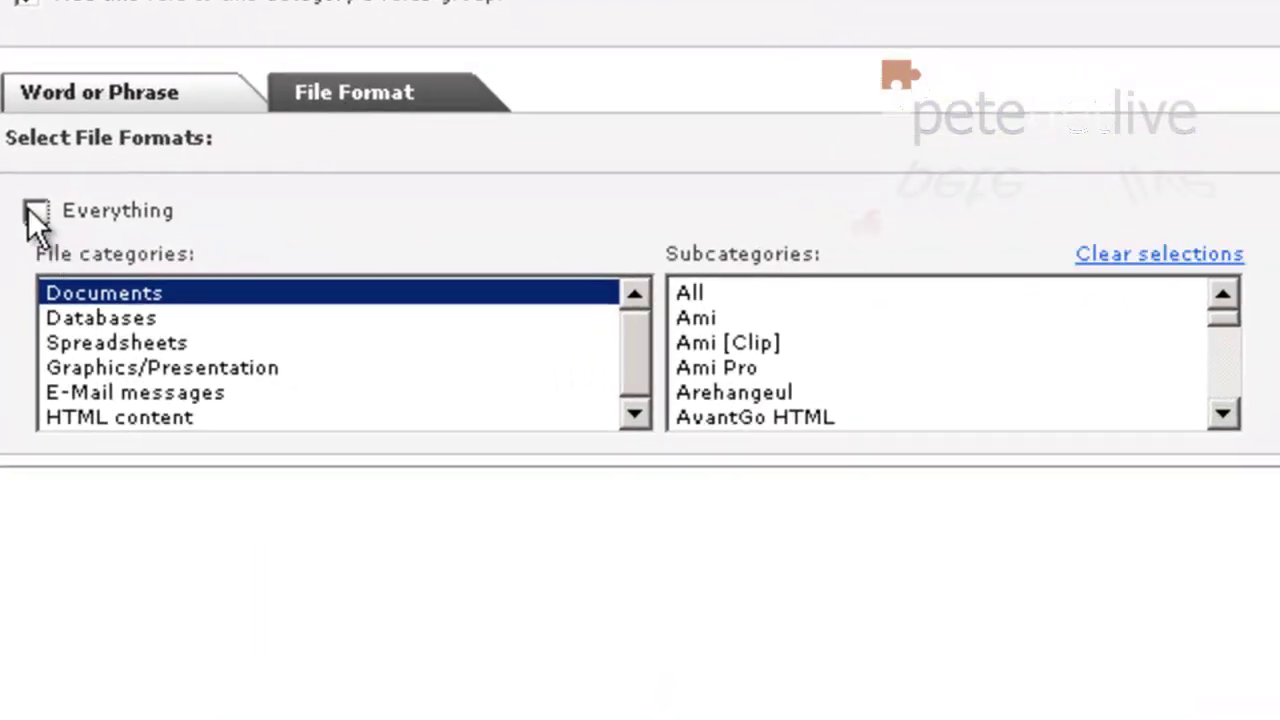
{"action": "left_click", "coordinate": [84, 392]}
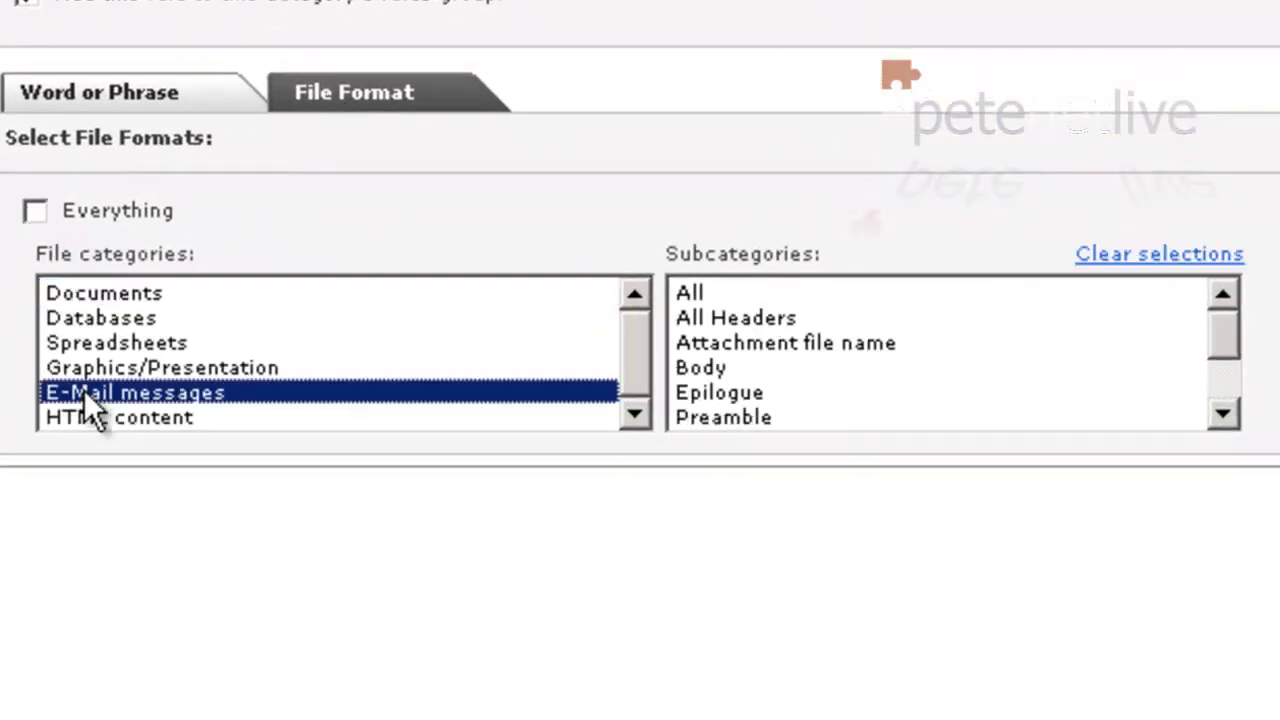
{"action": "left_click", "coordinate": [703, 290]}
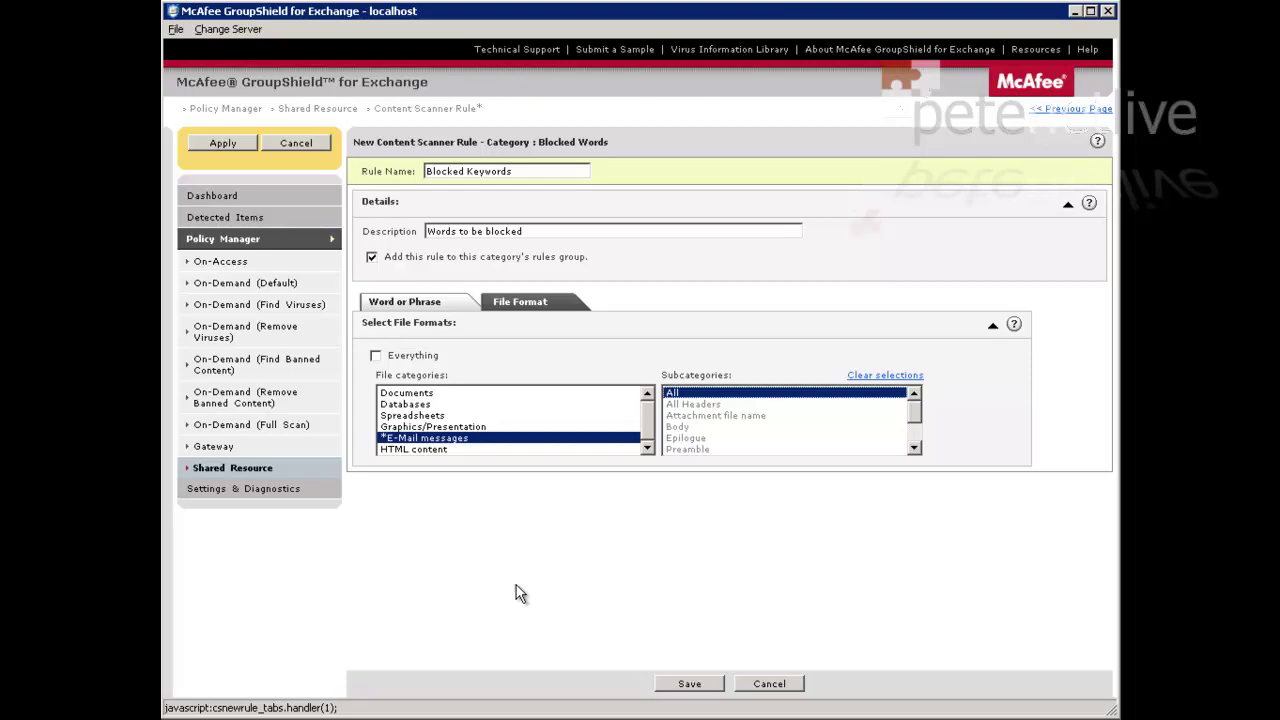
{"action": "left_click", "coordinate": [690, 684]}
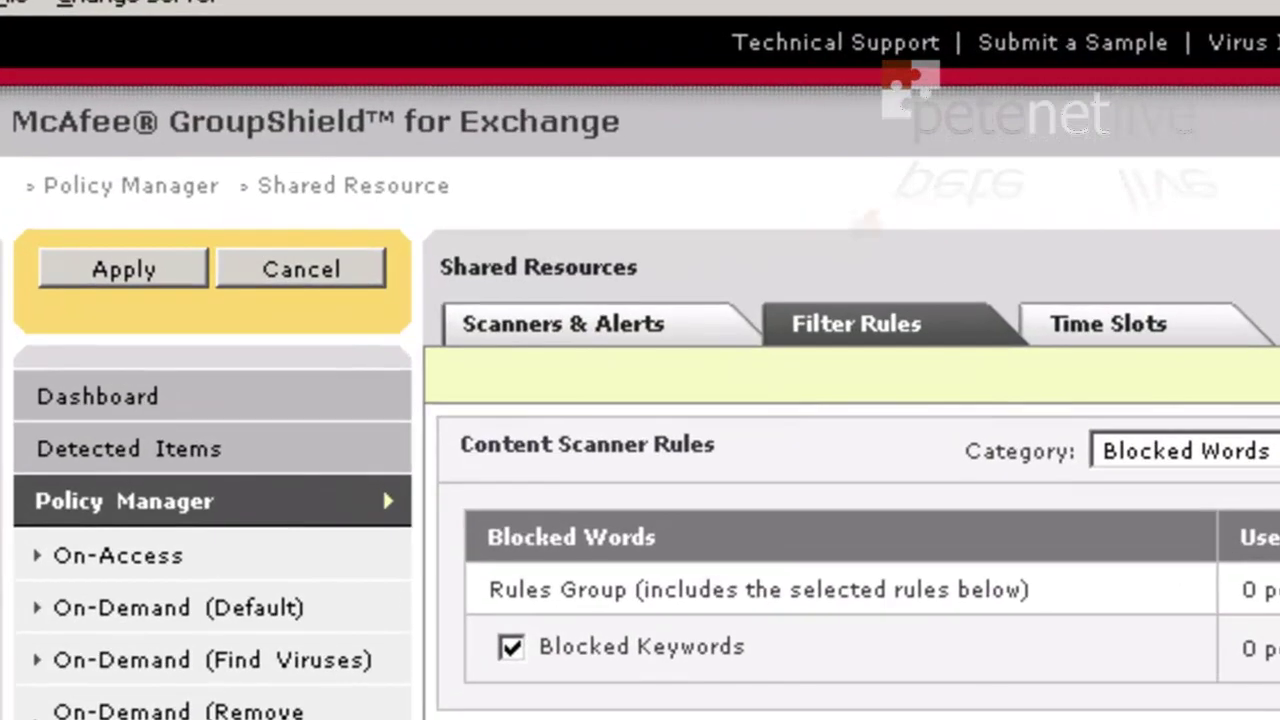
{"action": "left_click", "coordinate": [150, 268]}
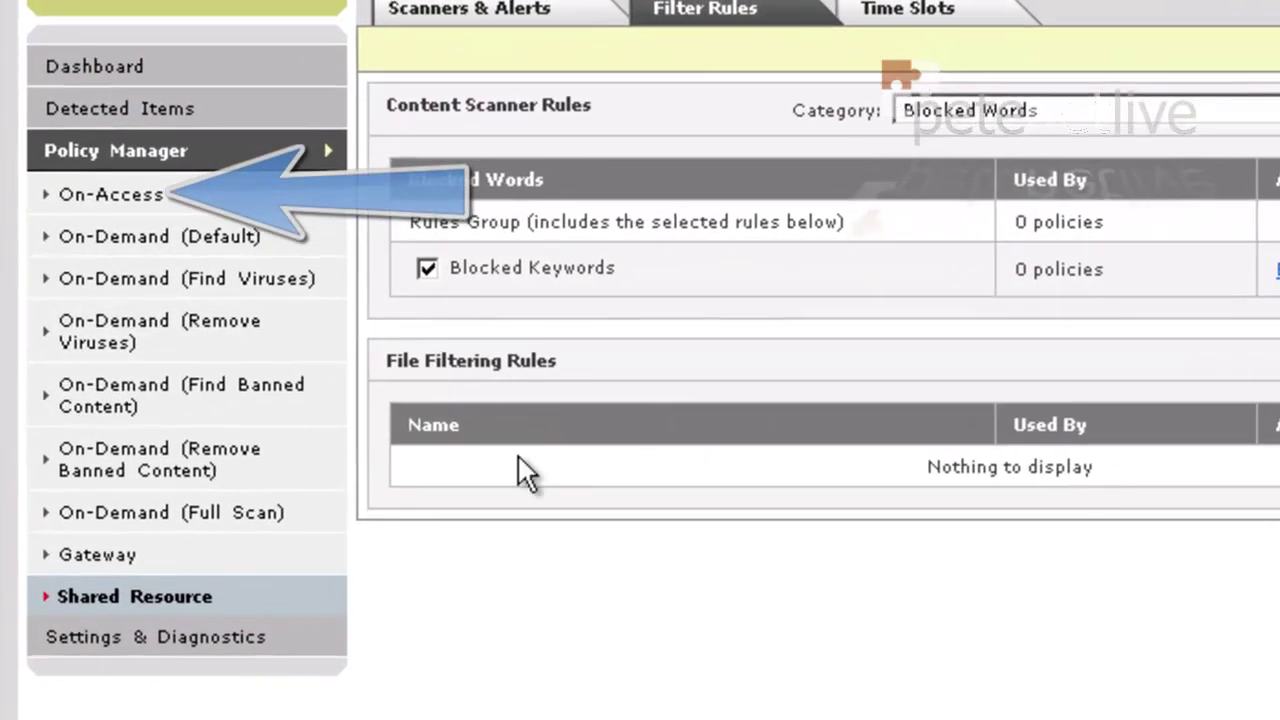
Open Content Scanning for the On-Access Master policy
{"action": "left_click", "coordinate": [103, 195]}
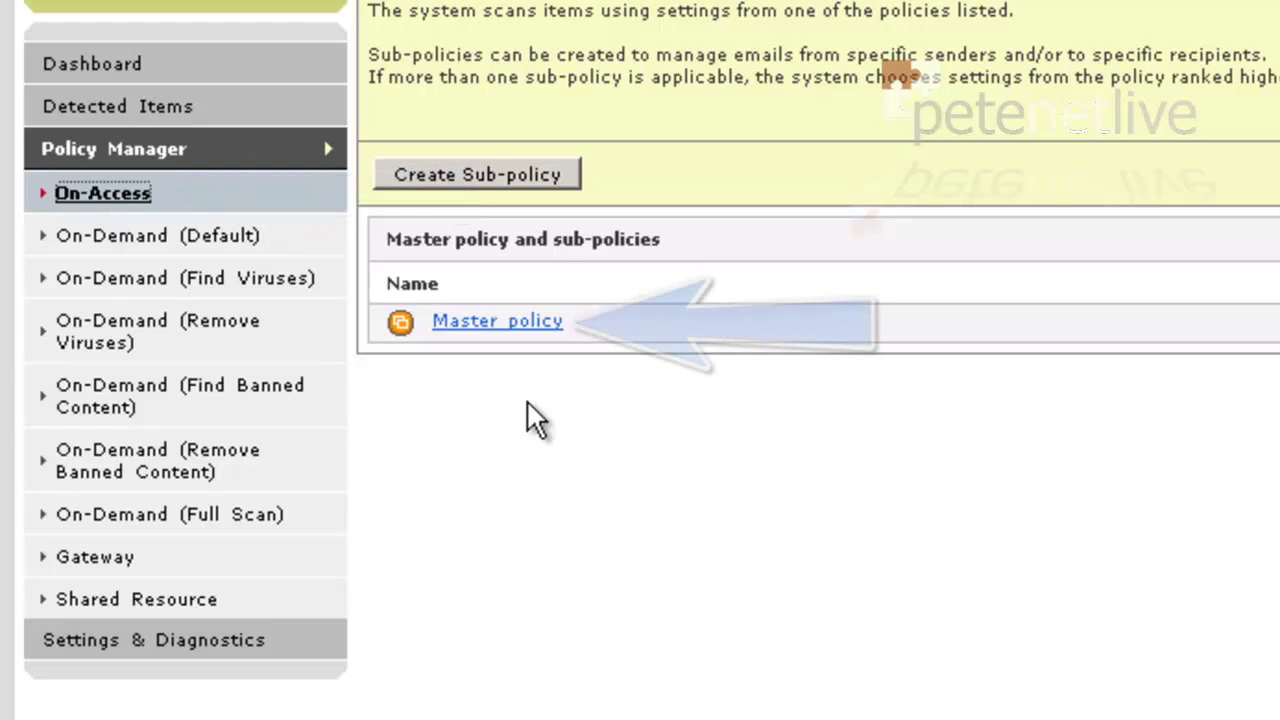
{"action": "left_click", "coordinate": [488, 322]}
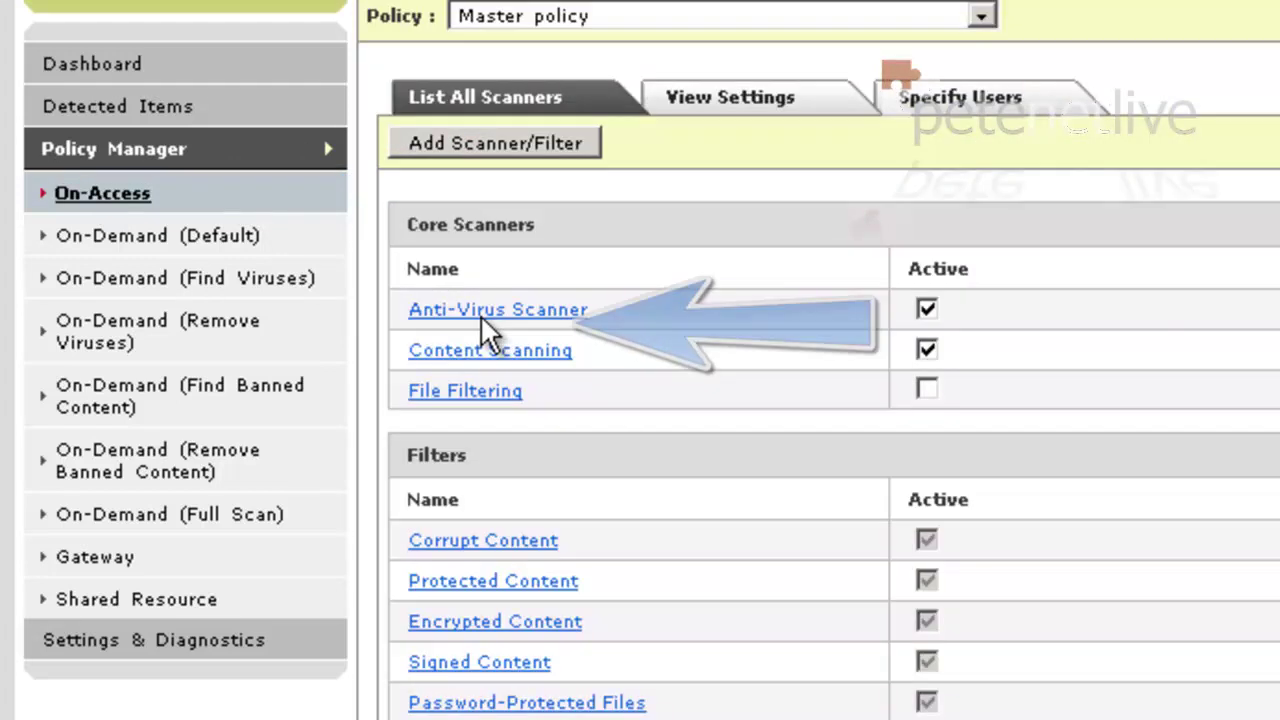
{"action": "left_click", "coordinate": [521, 351]}
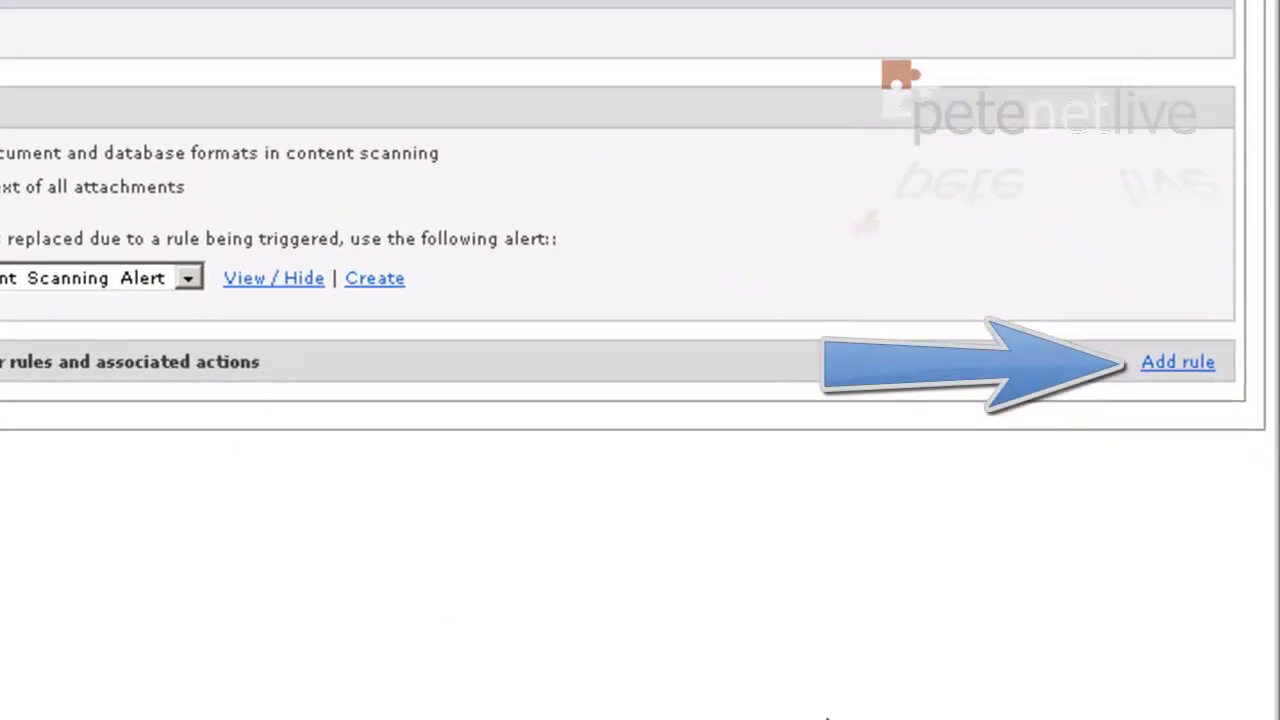
Add a content rule that covers every rule in the Blocked Words group
{"action": "left_click", "coordinate": [1174, 364]}
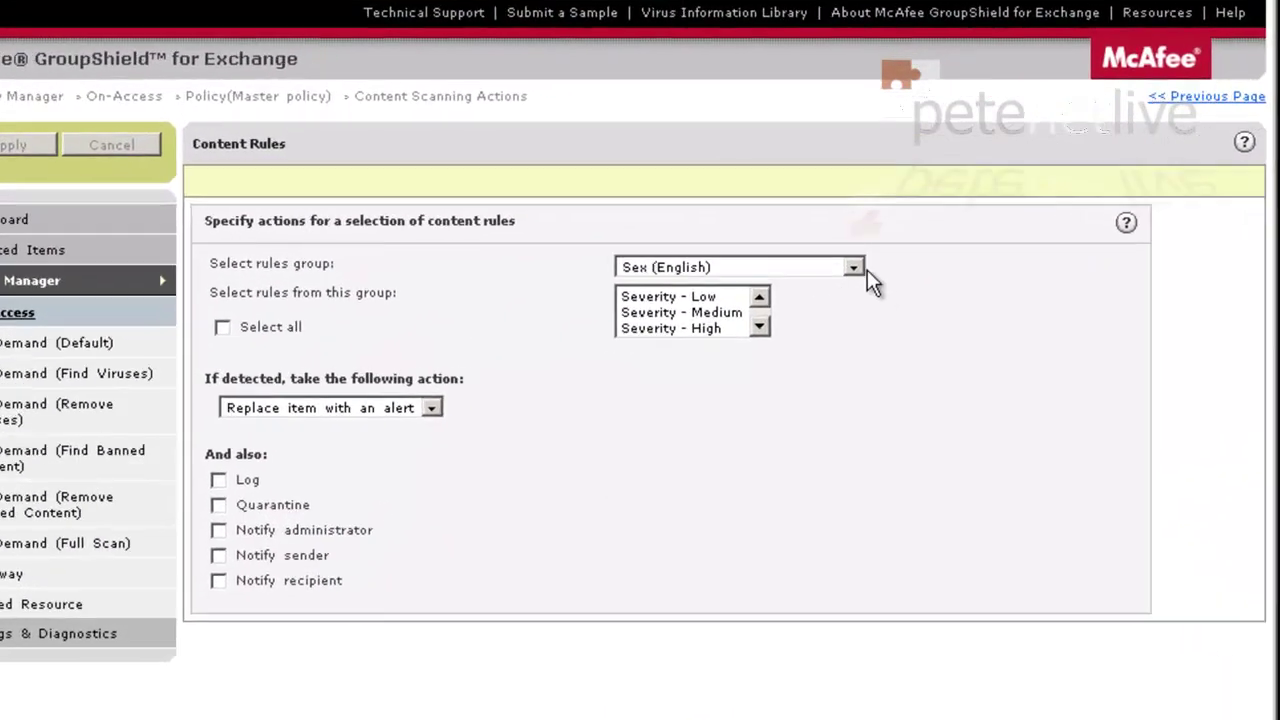
{"action": "left_click", "coordinate": [862, 279]}
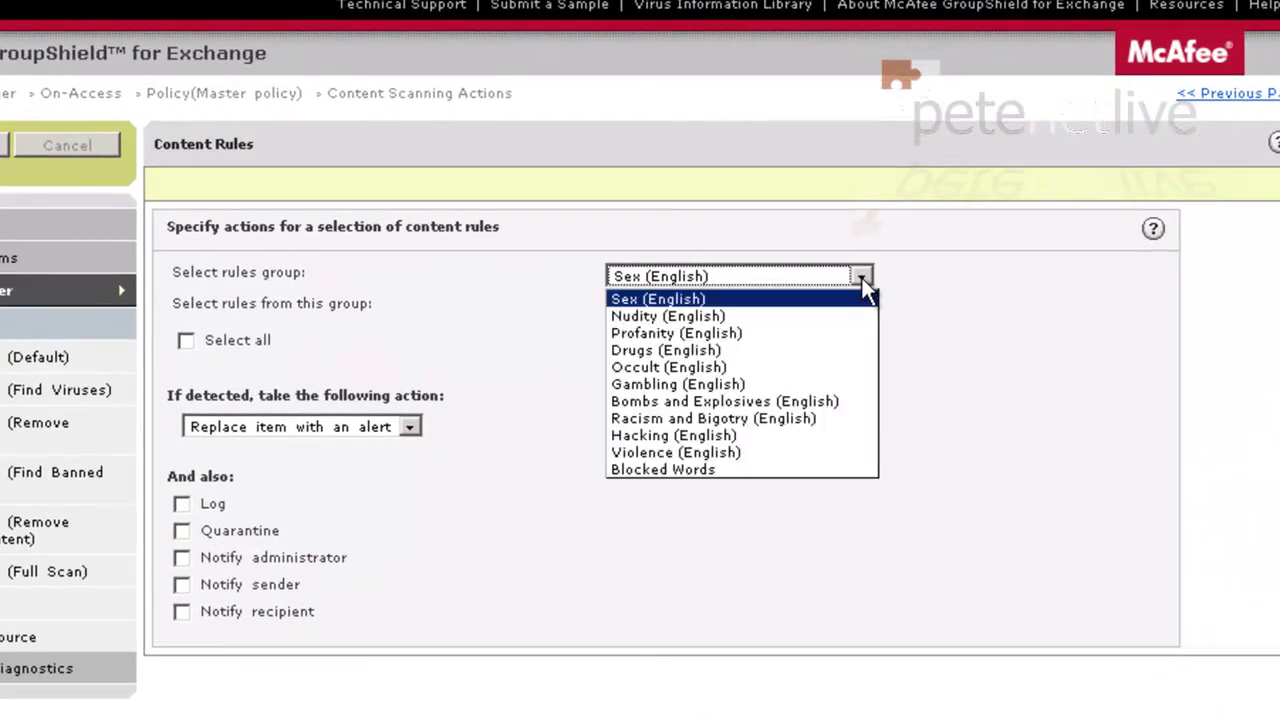
{"action": "left_click", "coordinate": [685, 470]}
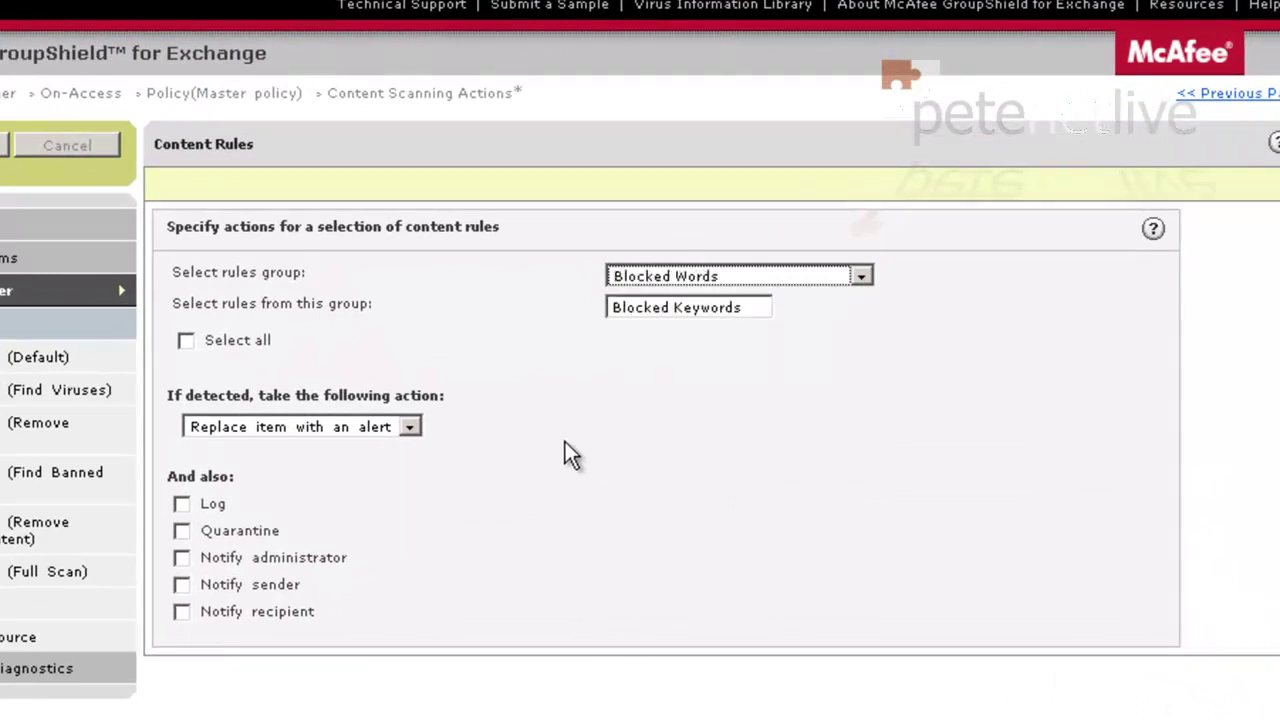
{"action": "left_click", "coordinate": [186, 342]}
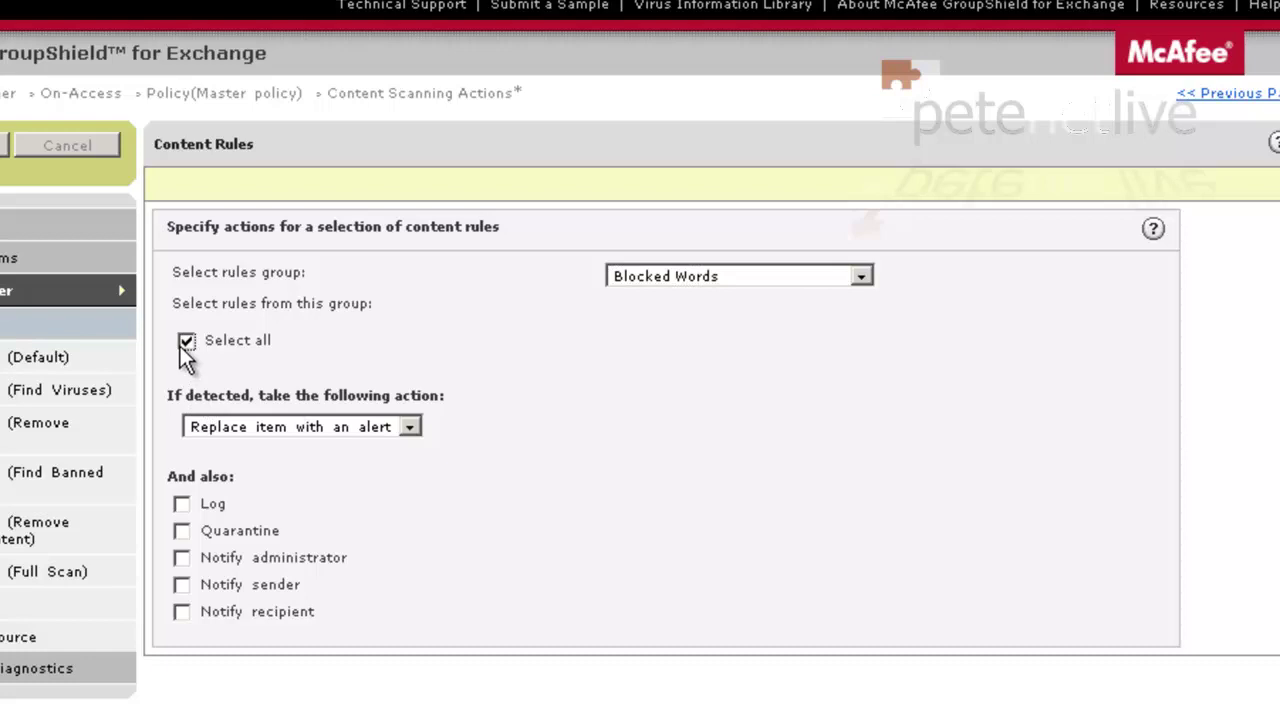
{"action": "left_click", "coordinate": [181, 349]}
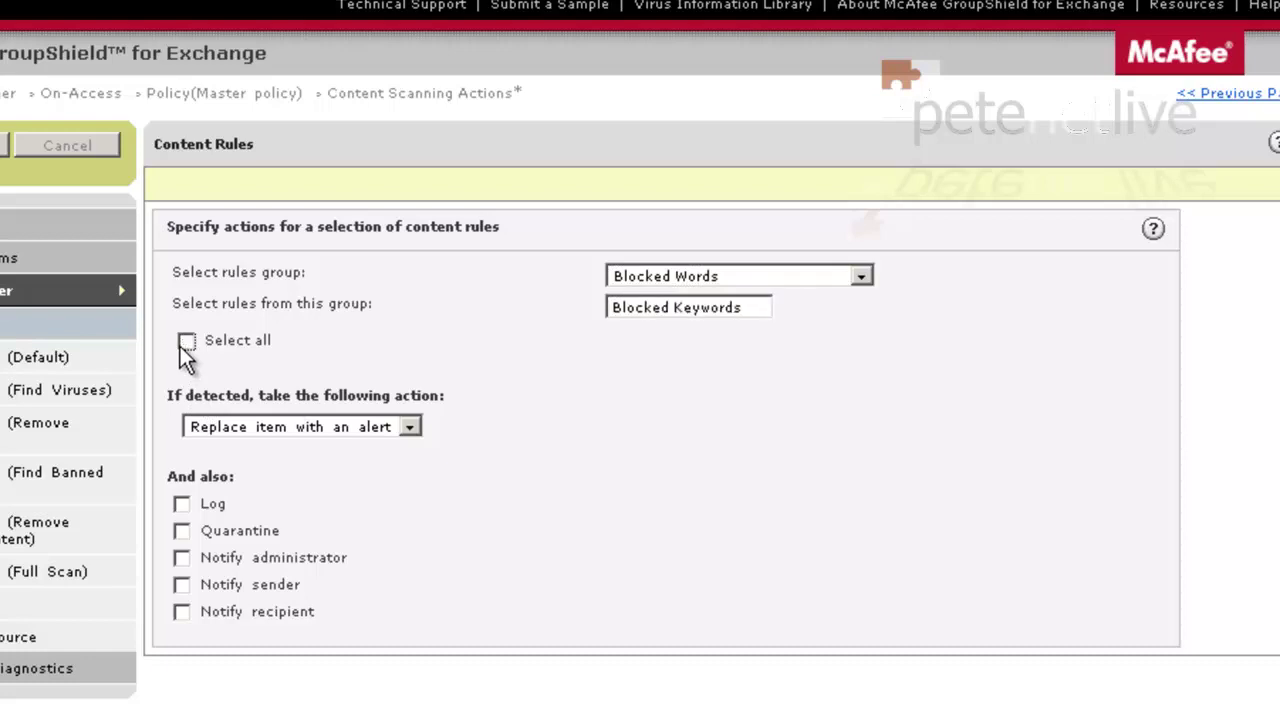
{"action": "left_click", "coordinate": [187, 343]}
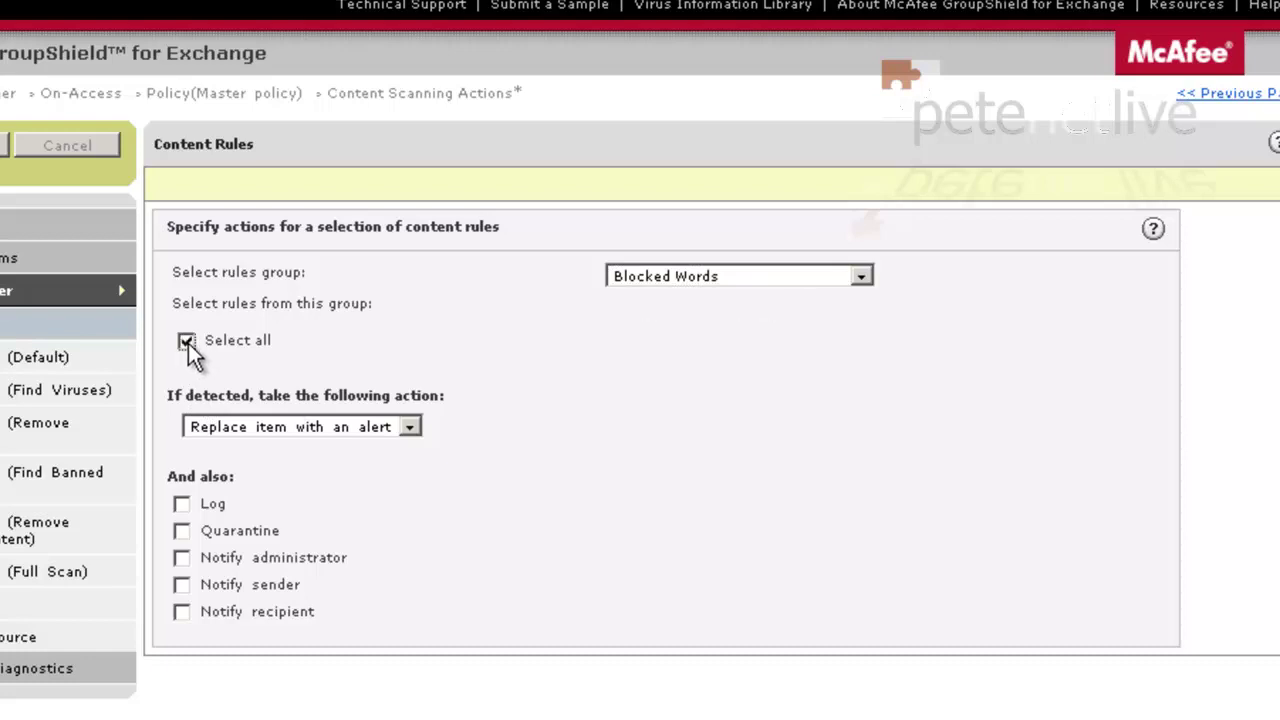
Enable the Log, Quarantine, Notify sender and Notify recipient actions
{"action": "left_click", "coordinate": [182, 505]}
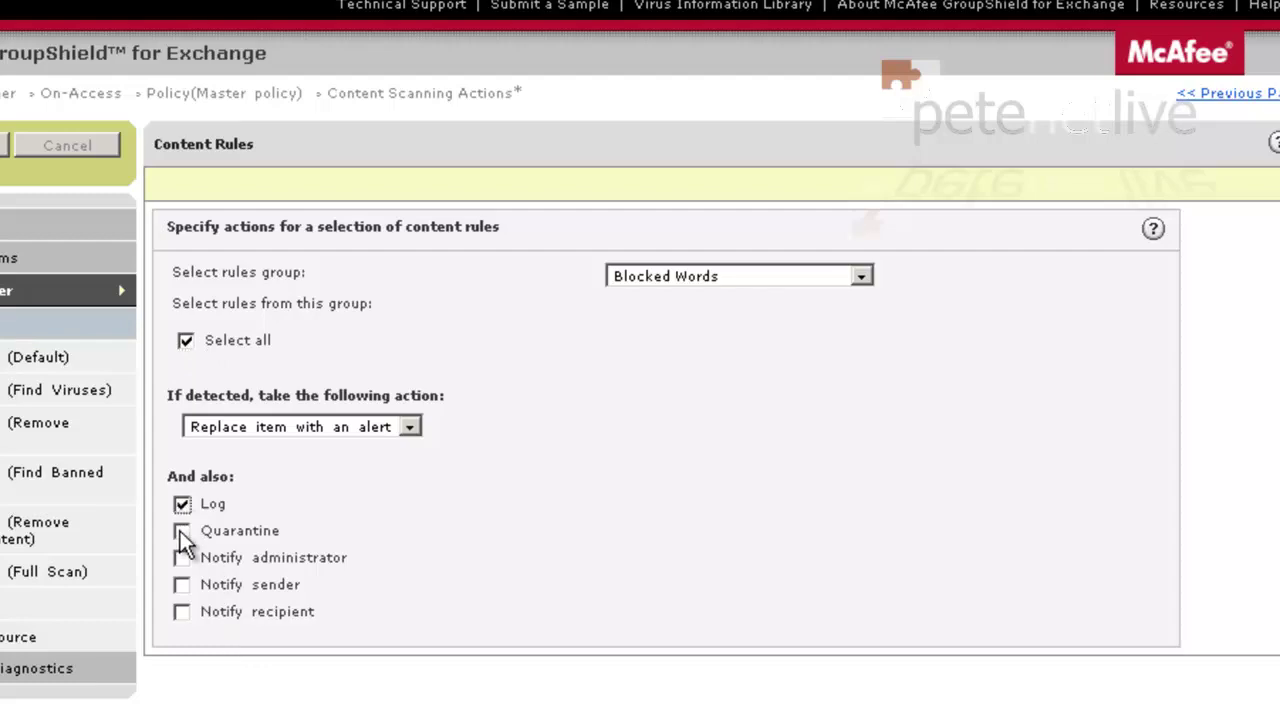
{"action": "left_click", "coordinate": [182, 534]}
{"action": "left_click", "coordinate": [183, 586]}
{"action": "left_click", "coordinate": [183, 612]}
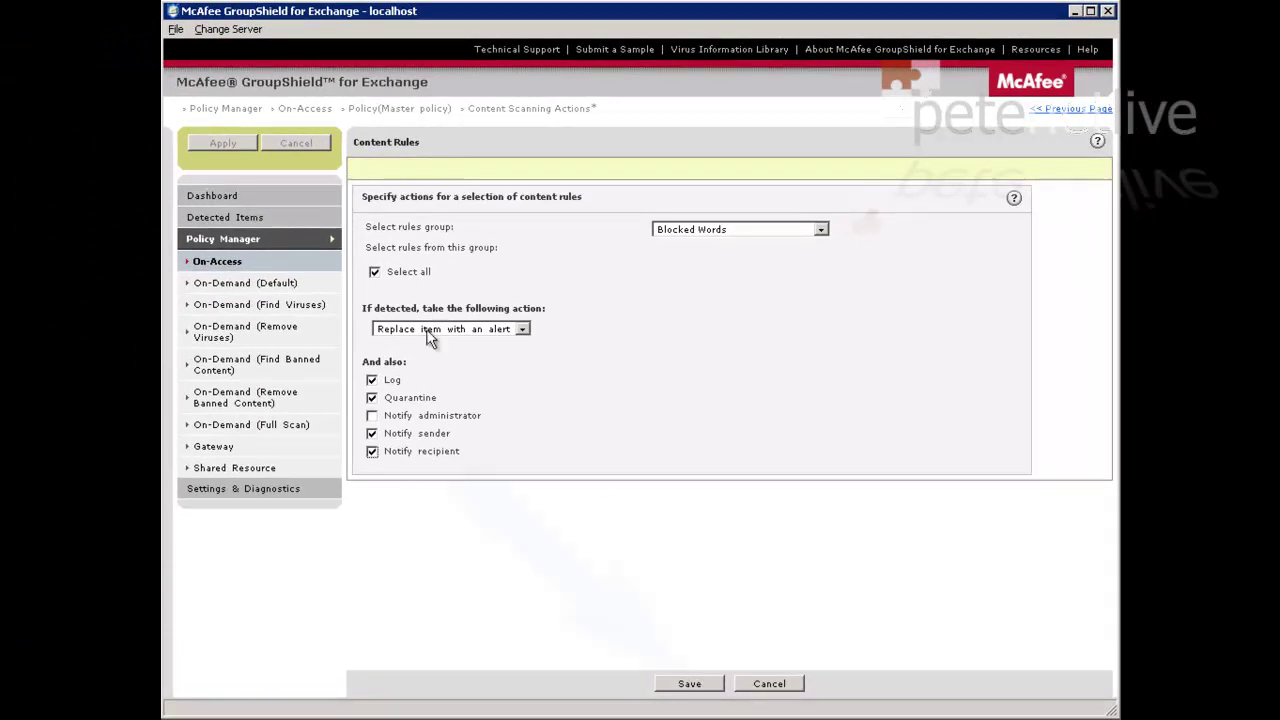
Save the Blocked Words content rule to the Master policy and apply the changes
{"action": "left_click", "coordinate": [689, 684]}
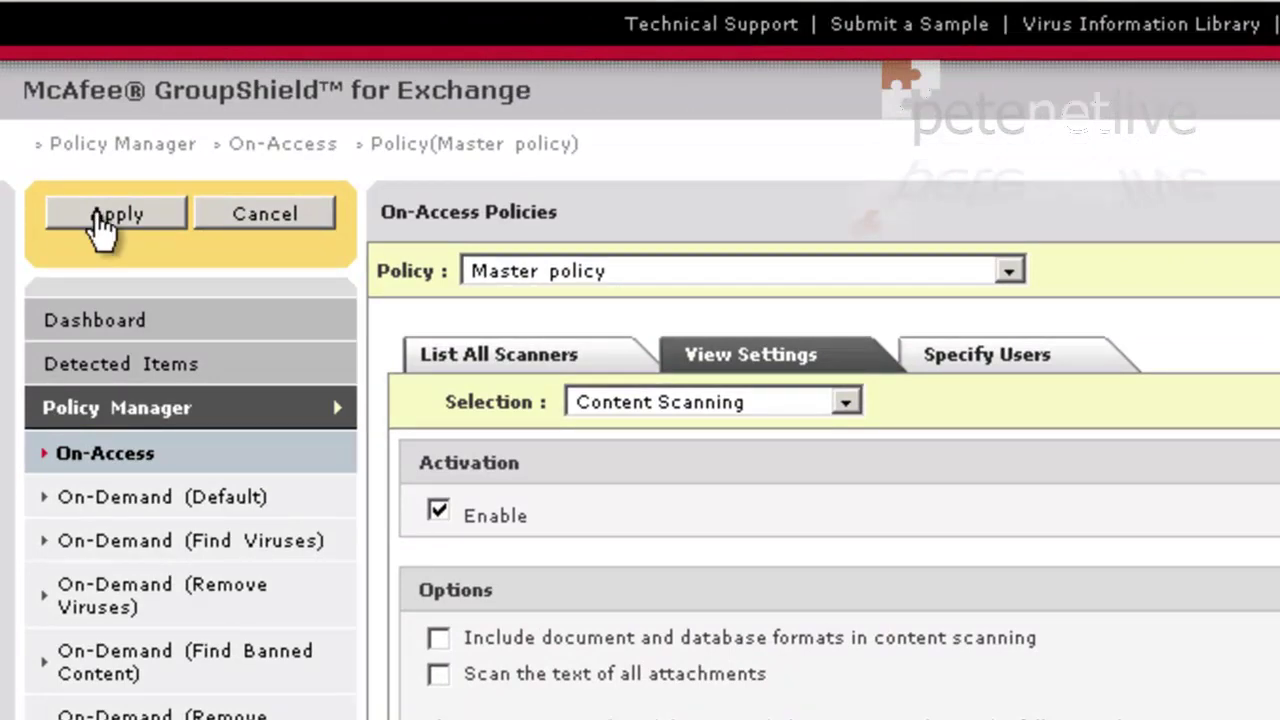
{"action": "left_click", "coordinate": [96, 213]}
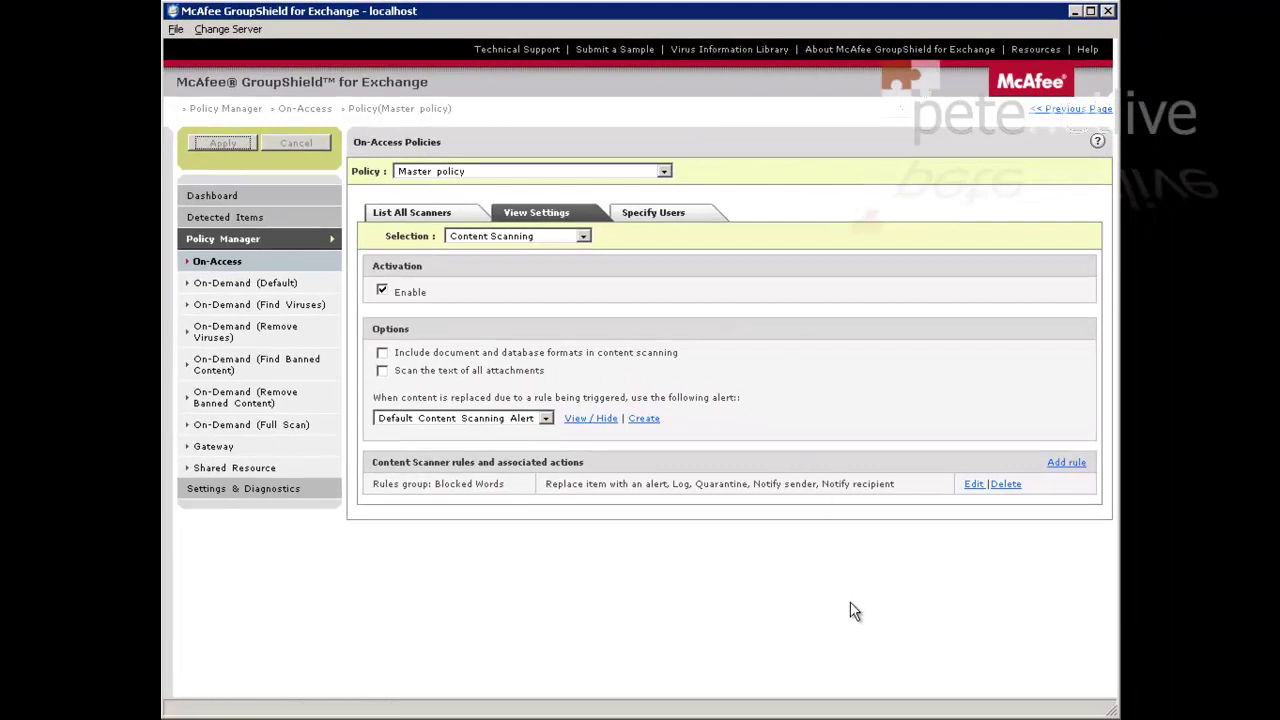
In Outlook Web Access, send 'test 123' containing kajagoogoo, then refresh to find the alert
{"action": "left_click", "coordinate": [1075, 12]}
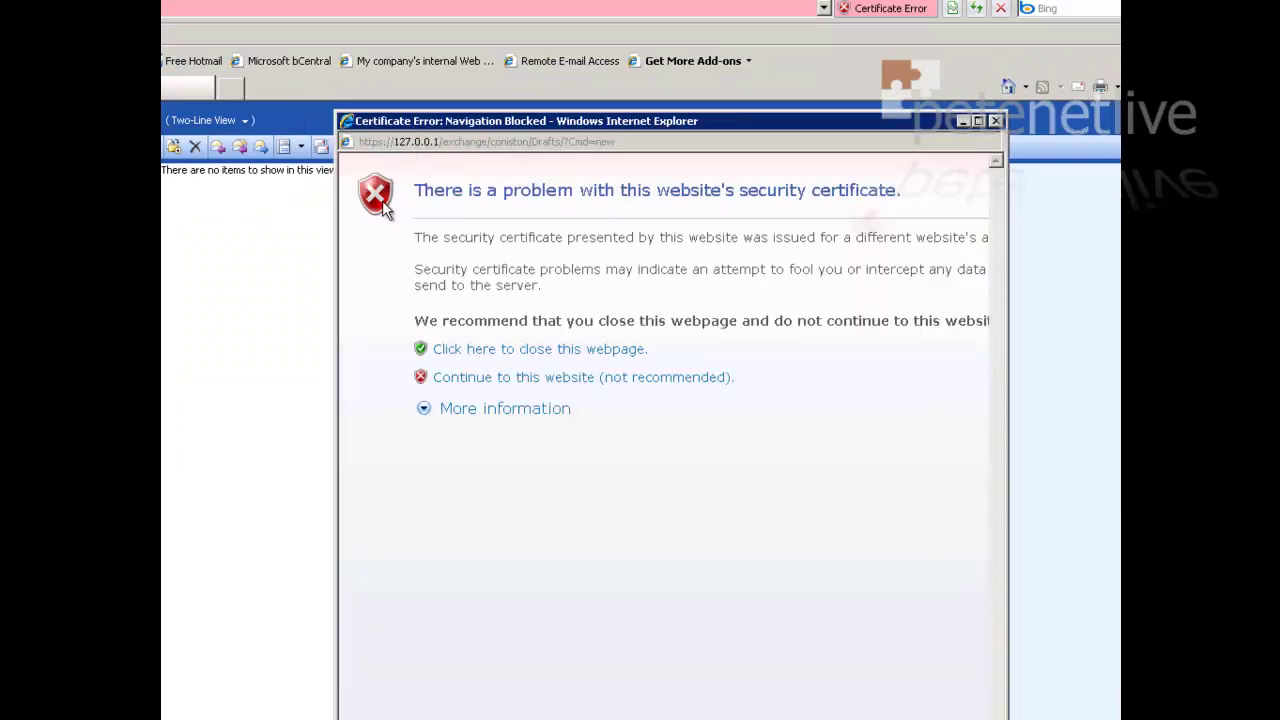
{"action": "left_click", "coordinate": [448, 382]}
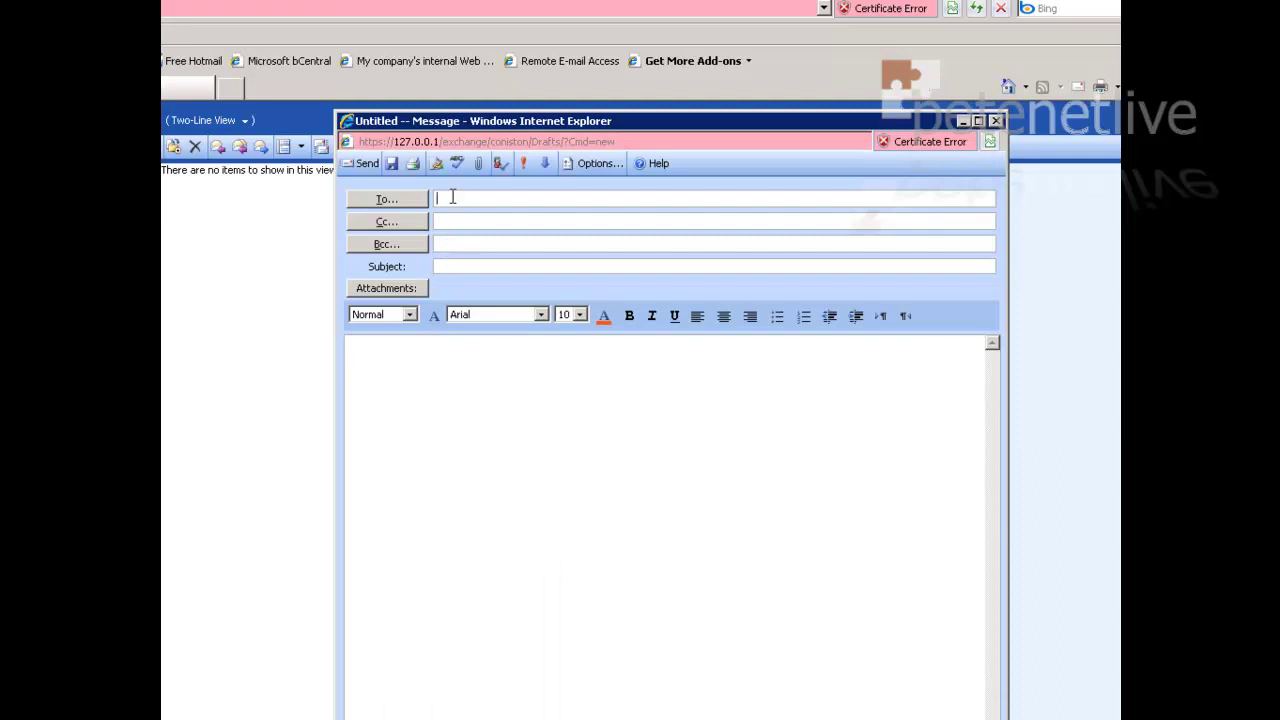
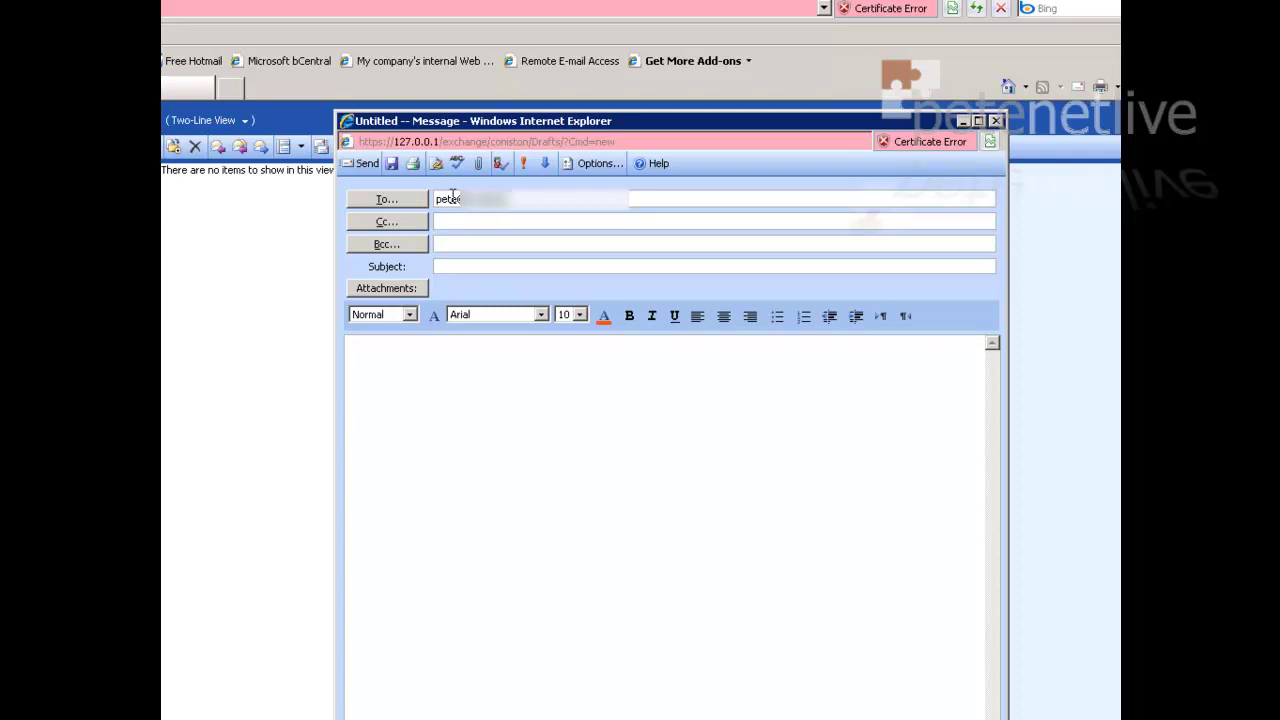
{"action": "left_click", "coordinate": [410, 366]}
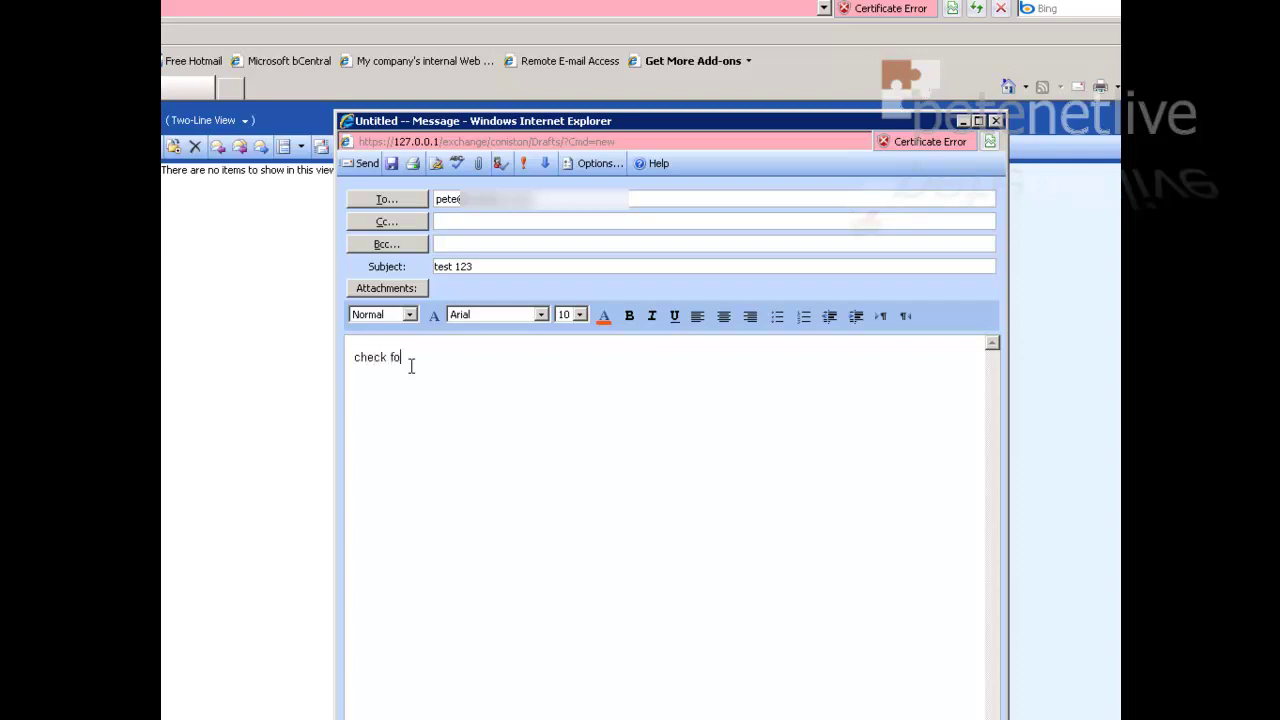
{"action": "type", "text": "kajagoogoo"}
{"action": "left_click", "coordinate": [363, 168]}
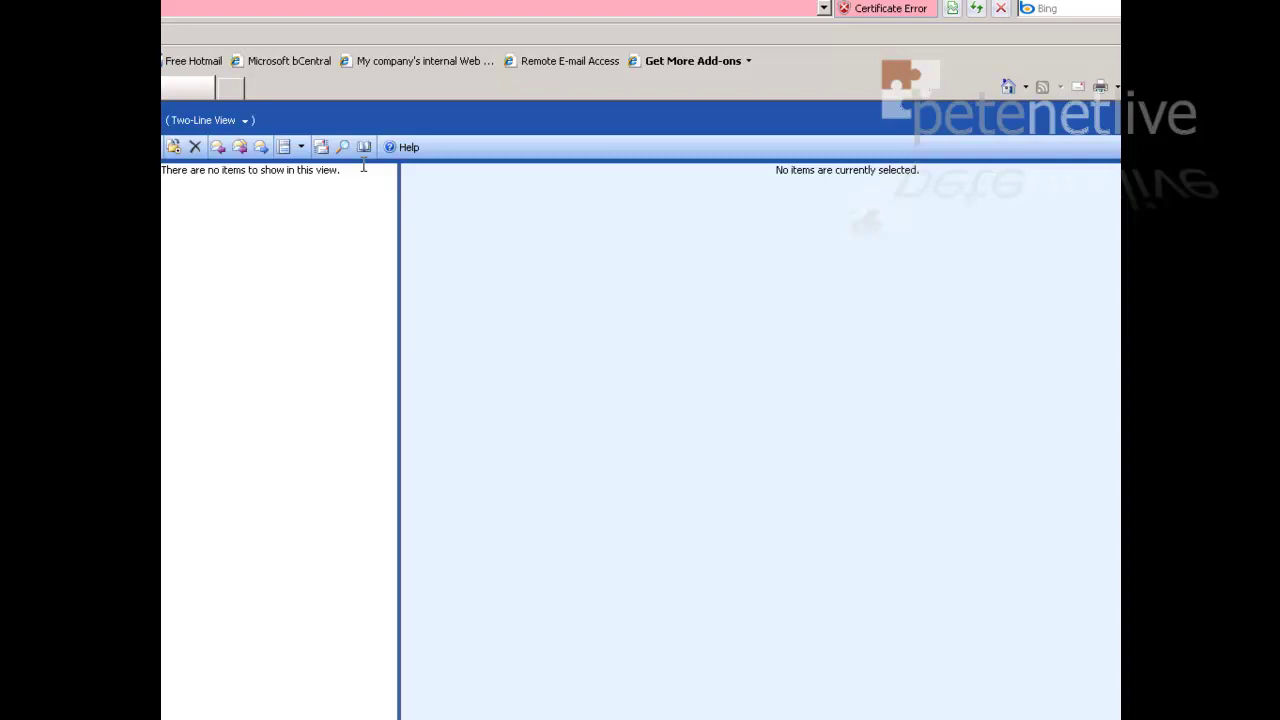
{"action": "left_click", "coordinate": [983, 8]}
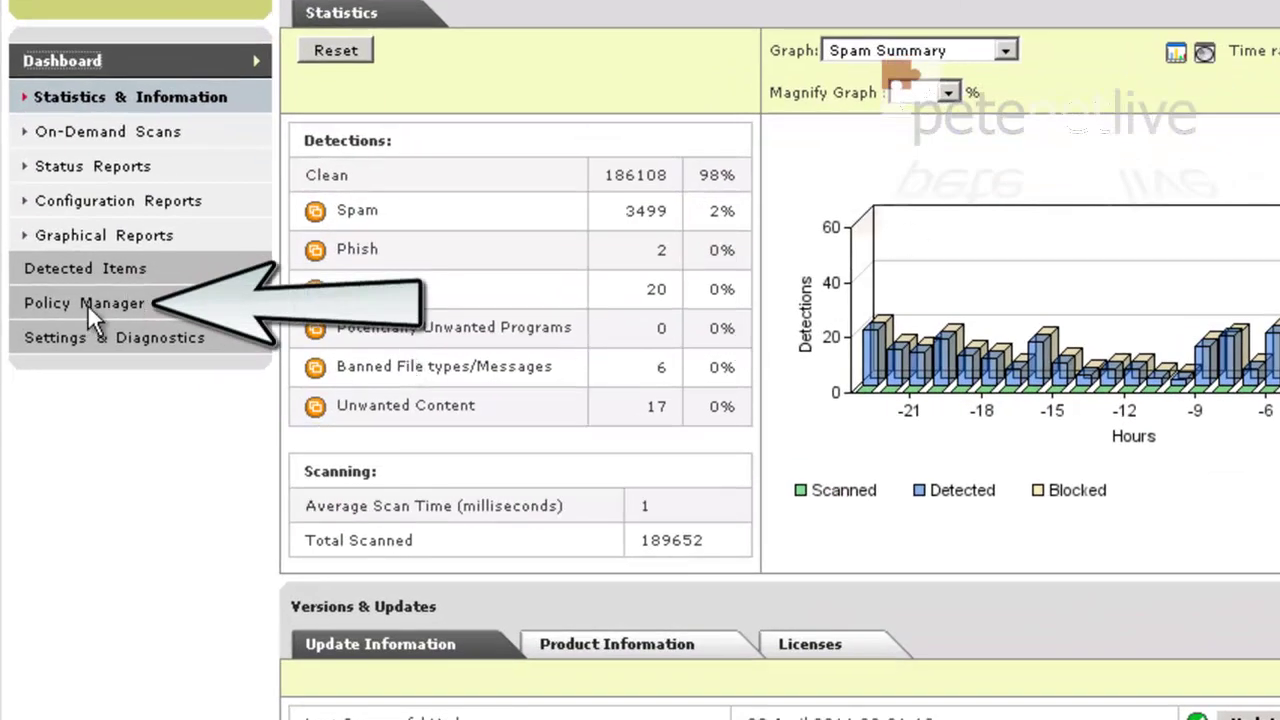
Open the Blocked Keywords rule's phrase condition from the Shared Resources filter rules
{"action": "left_click", "coordinate": [87, 304]}
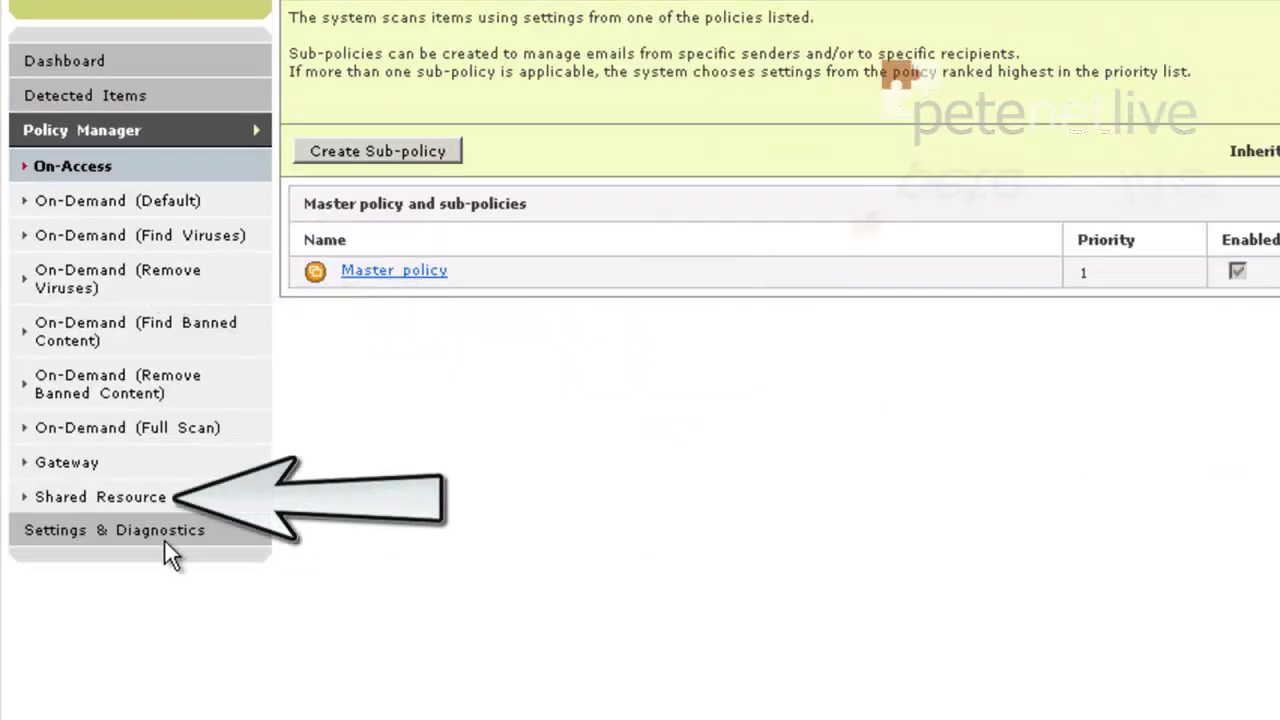
{"action": "left_click", "coordinate": [104, 490]}
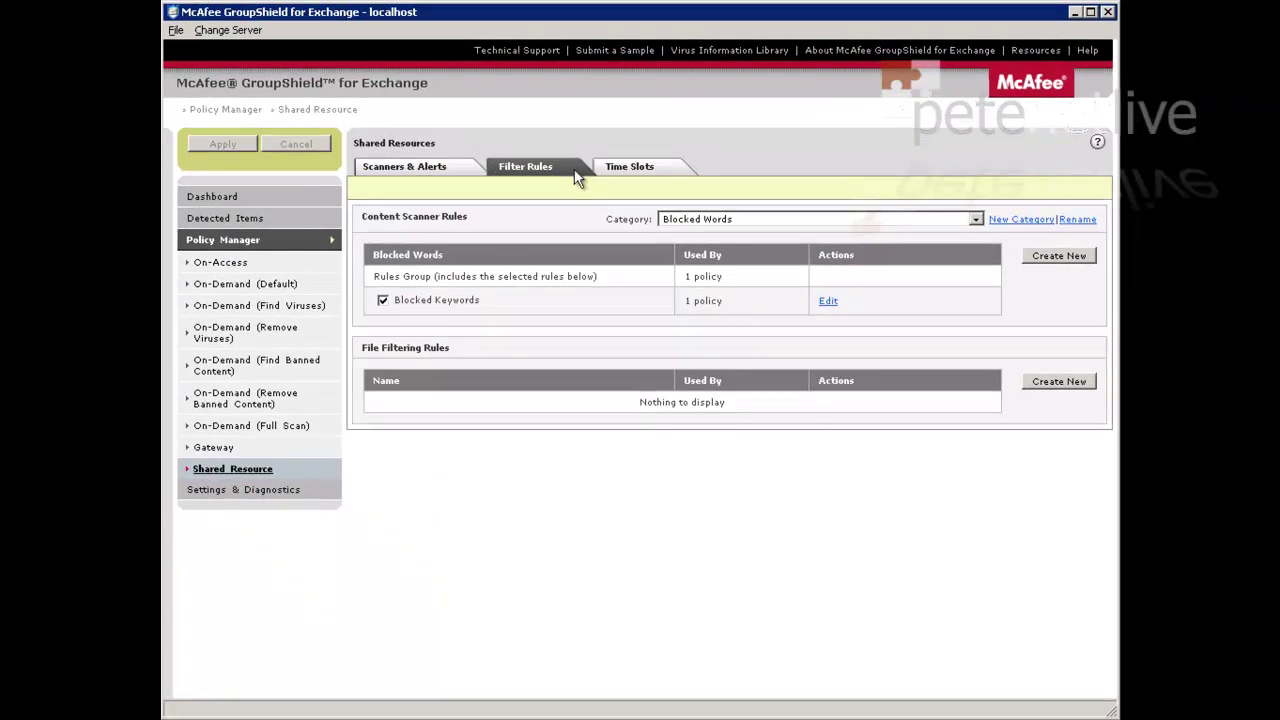
{"action": "left_click", "coordinate": [827, 303]}
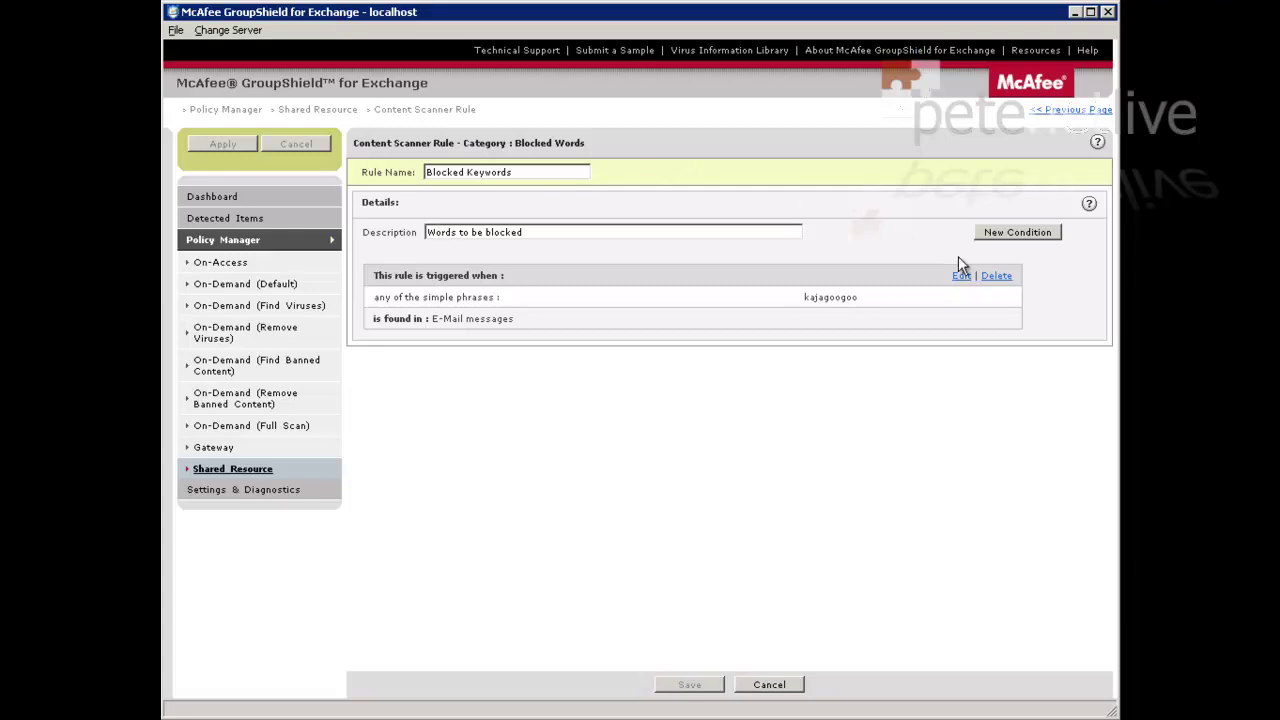
{"action": "left_click", "coordinate": [960, 278]}
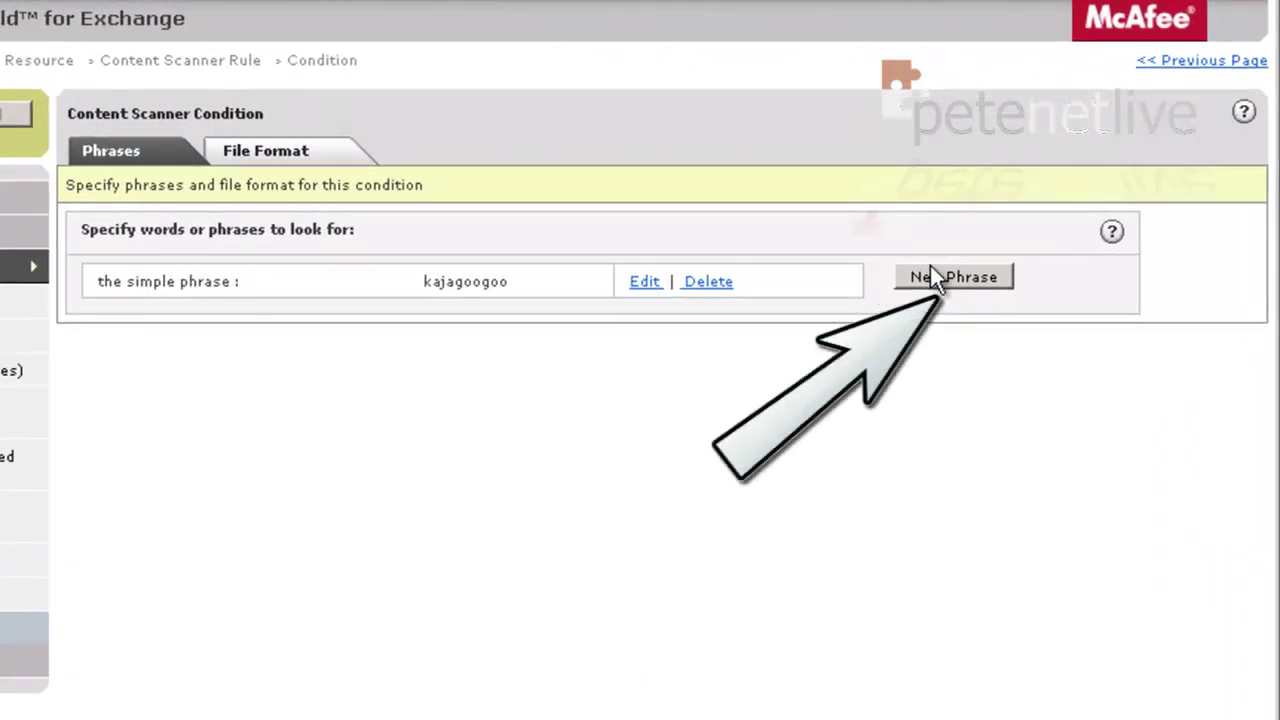
Add the phrase 'wimple' with Ignore Case to the condition, save it and apply
{"action": "left_click", "coordinate": [940, 278]}
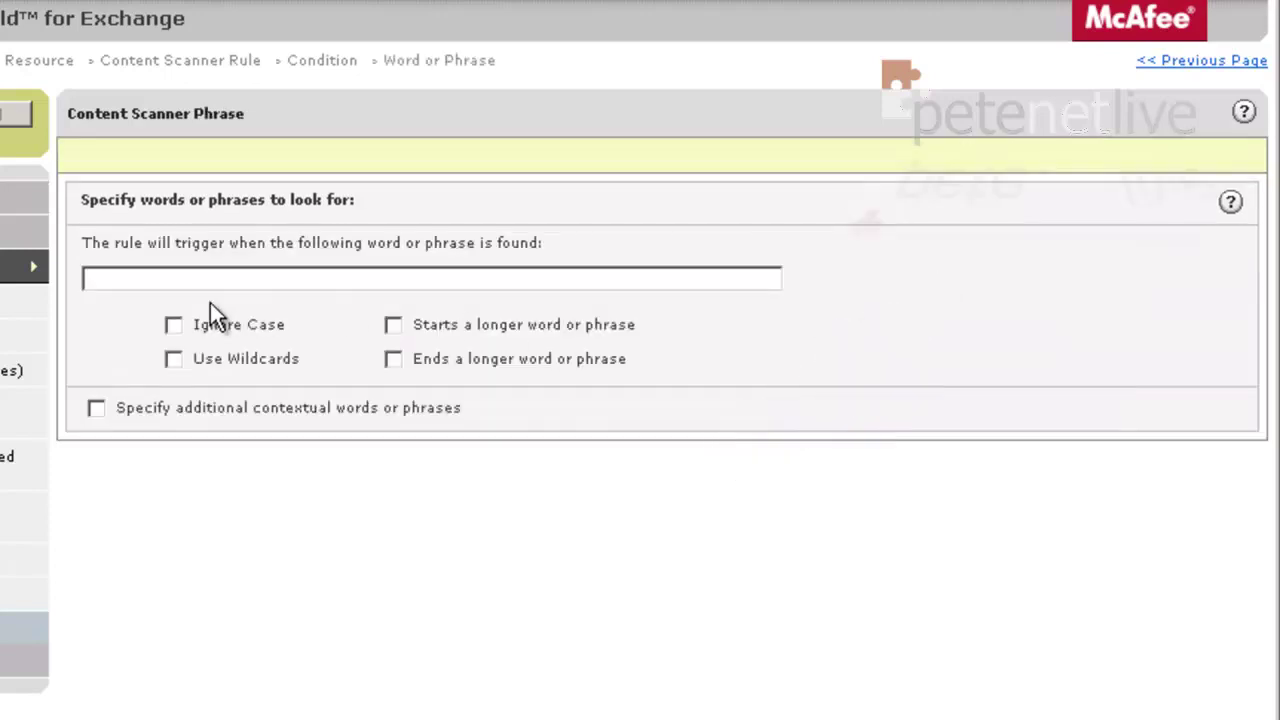
{"action": "left_click", "coordinate": [135, 280]}
{"action": "type", "text": "wimple"}
{"action": "left_click", "coordinate": [181, 323]}
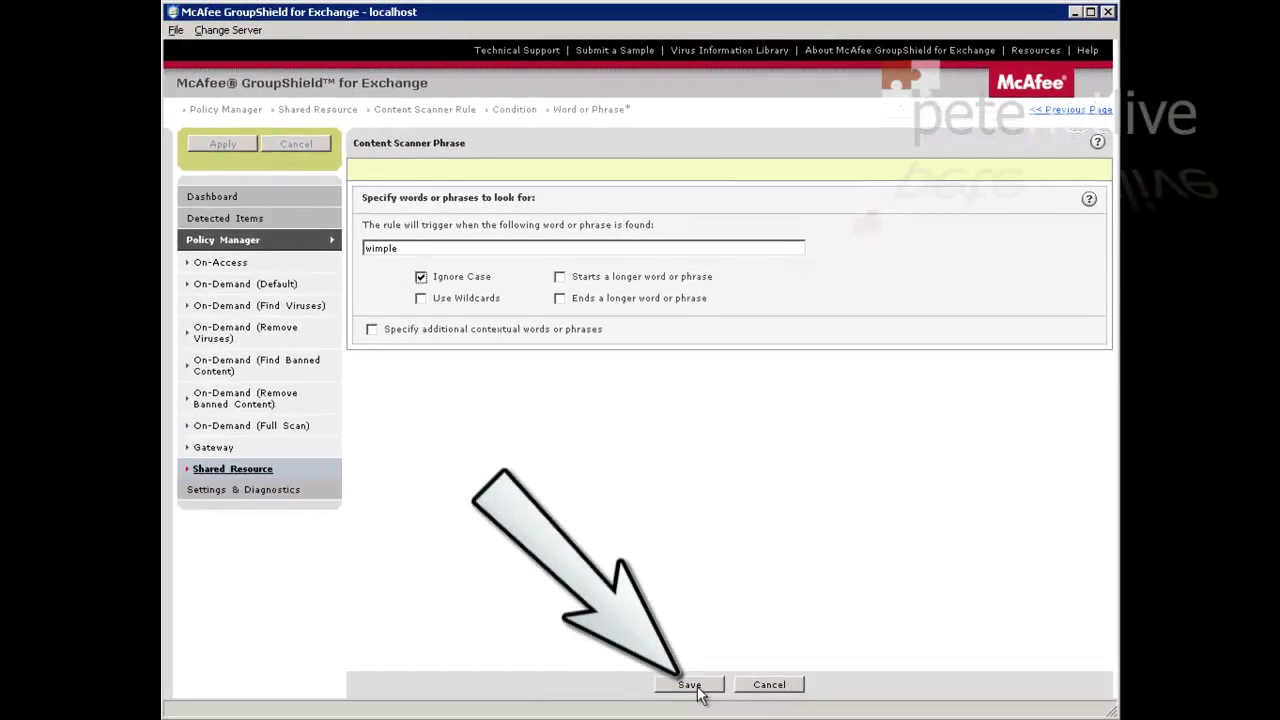
{"action": "left_click", "coordinate": [695, 688]}
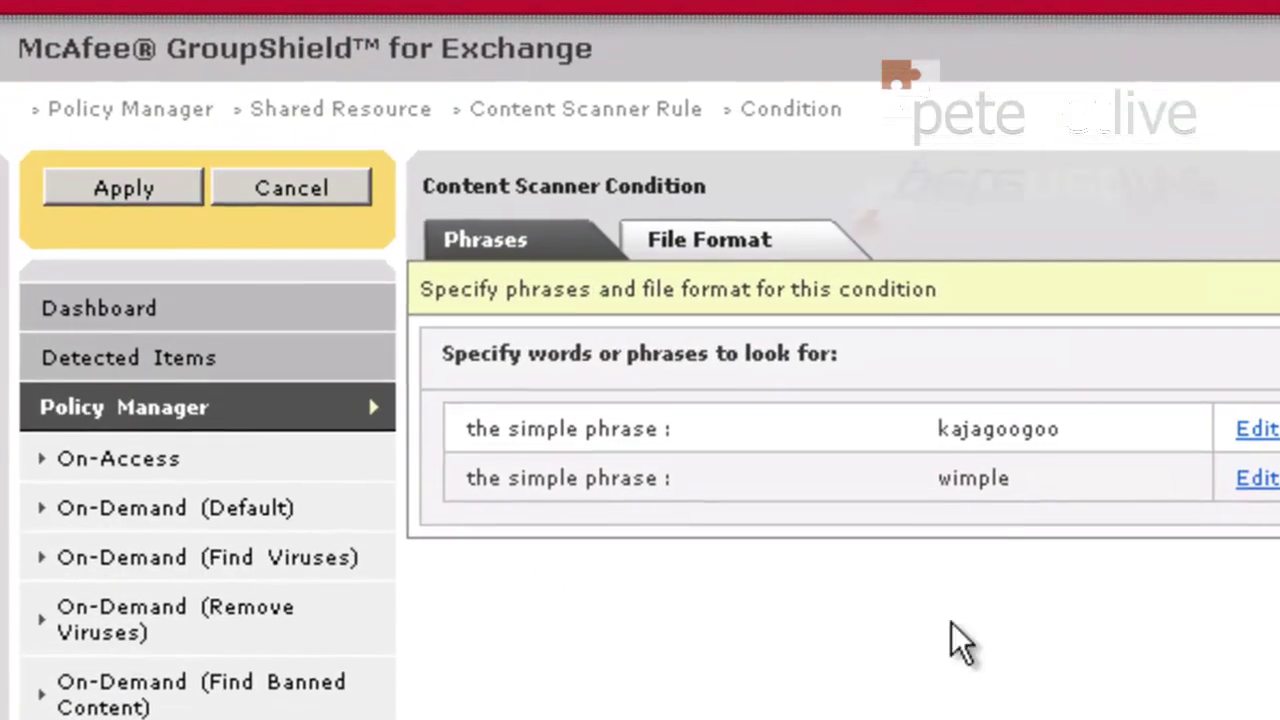
{"action": "left_click", "coordinate": [135, 188]}
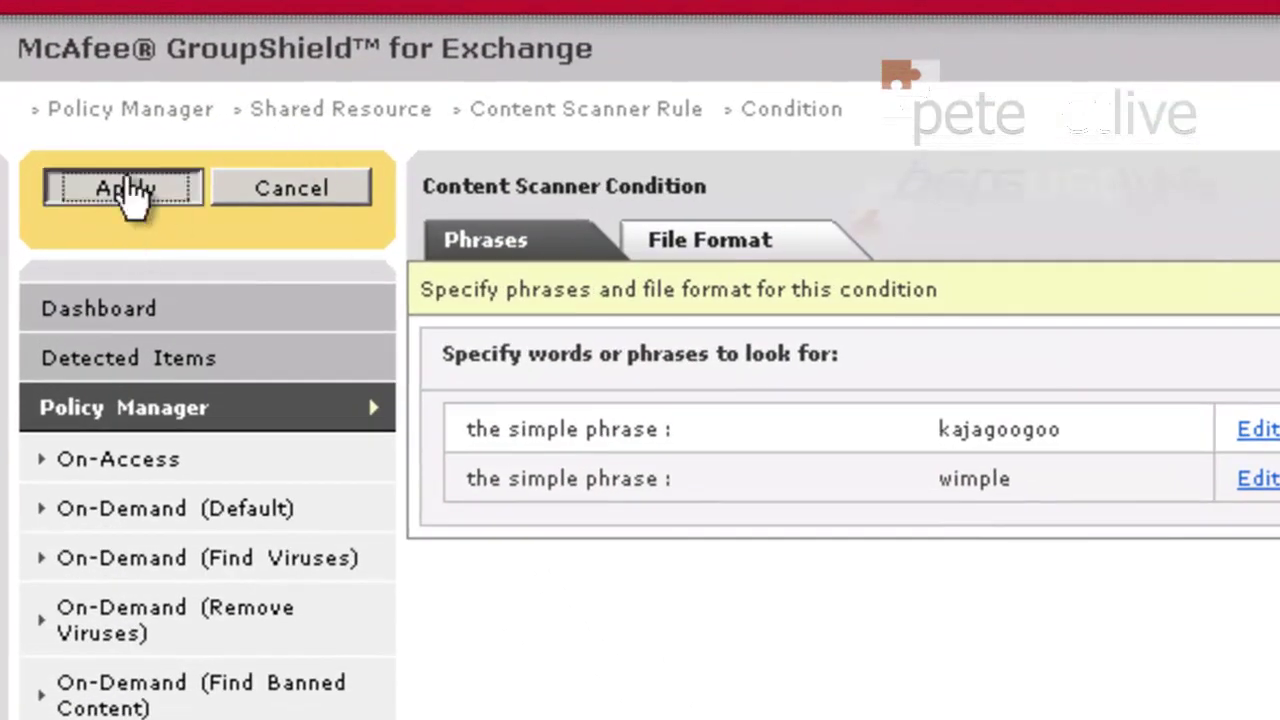